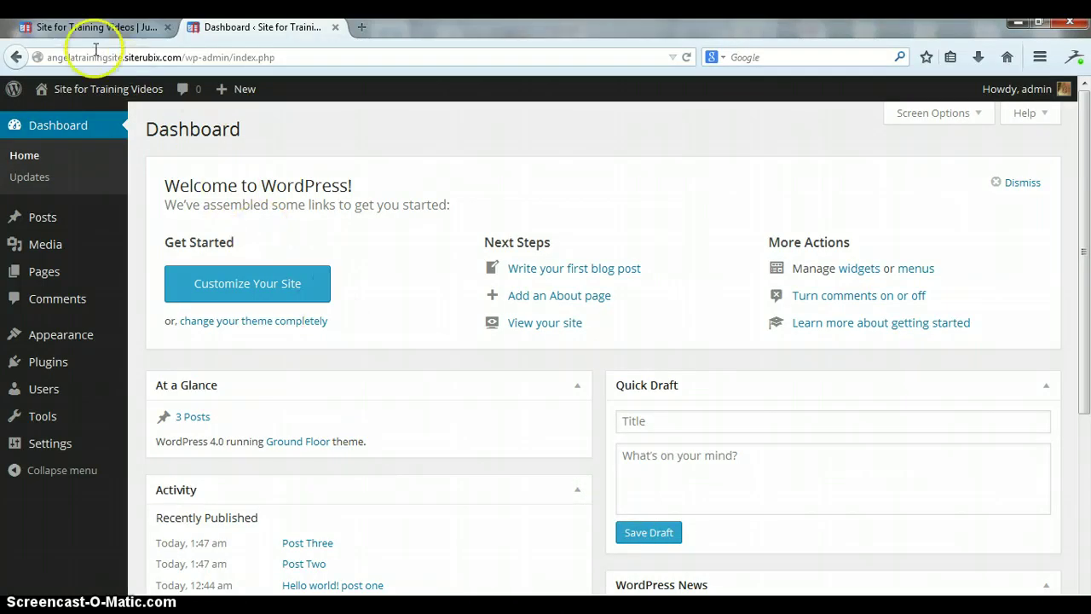
Step: Look at the live site's front page, and open the menu editor in the site's administration
click(82, 27)
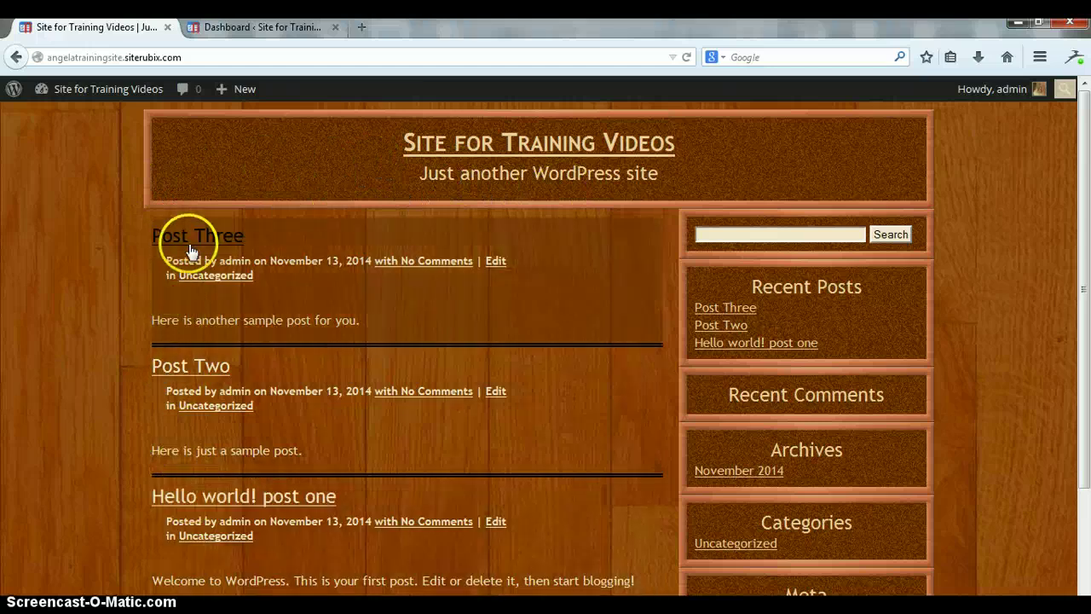
click(244, 29)
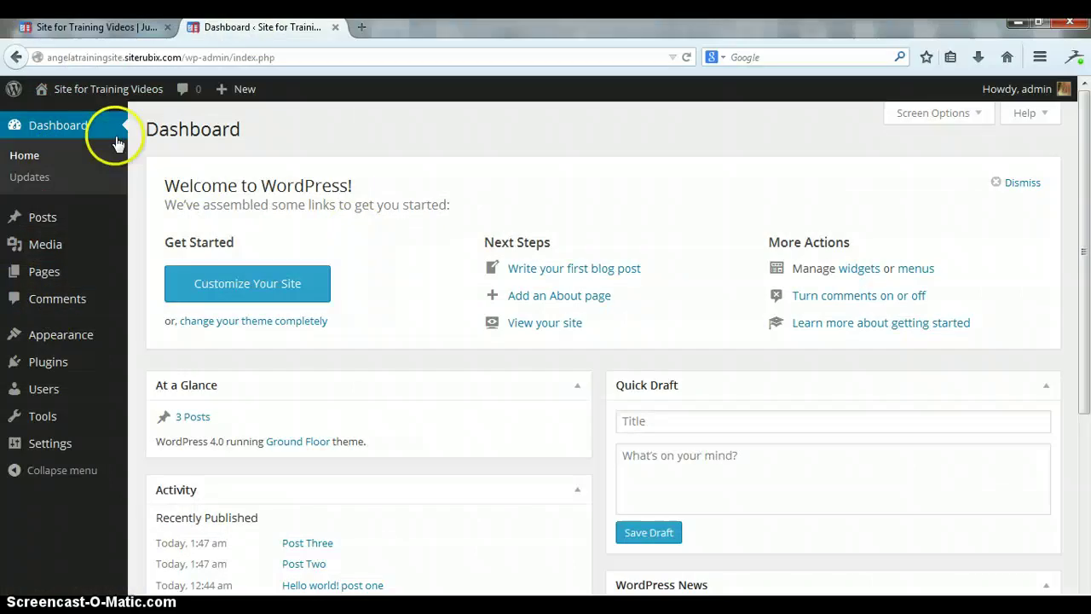
mouse_move(56, 339)
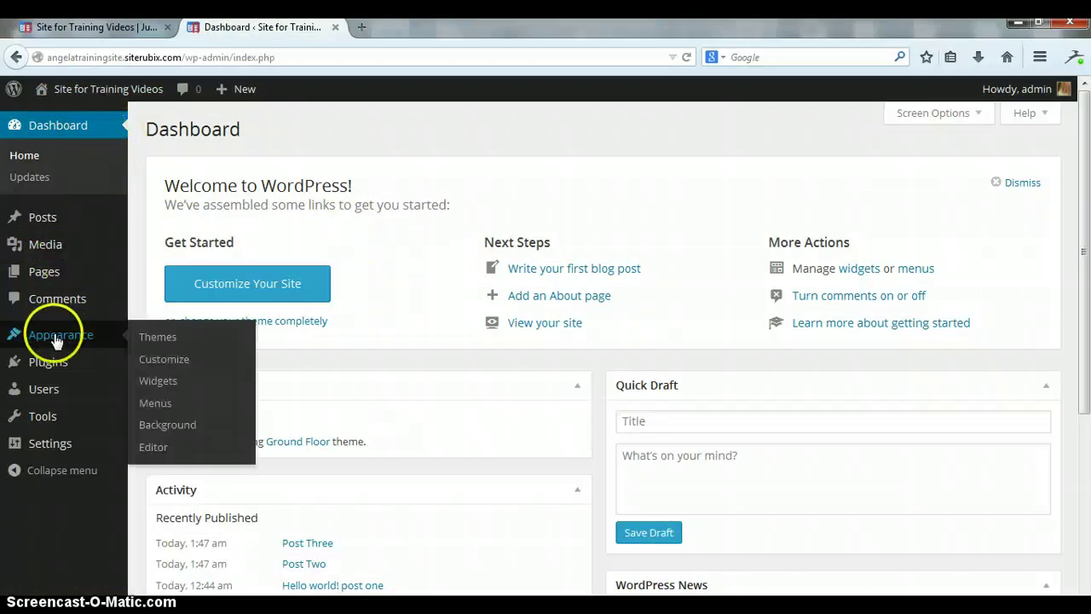
click(156, 408)
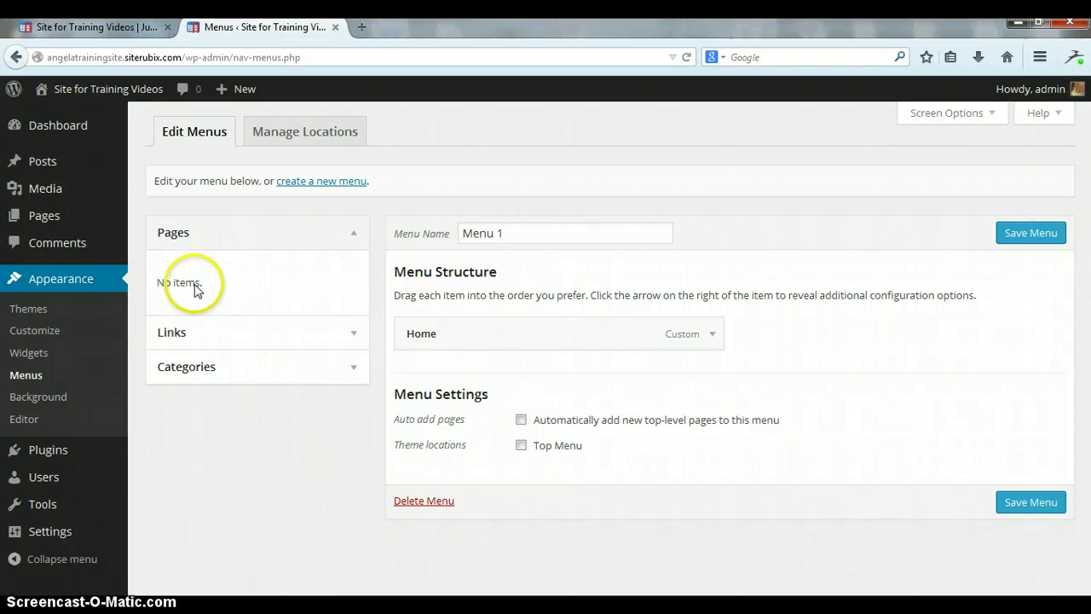
Step: Add a custom link with URL # and link text Menu One to Menu 1, and save the menu
click(170, 334)
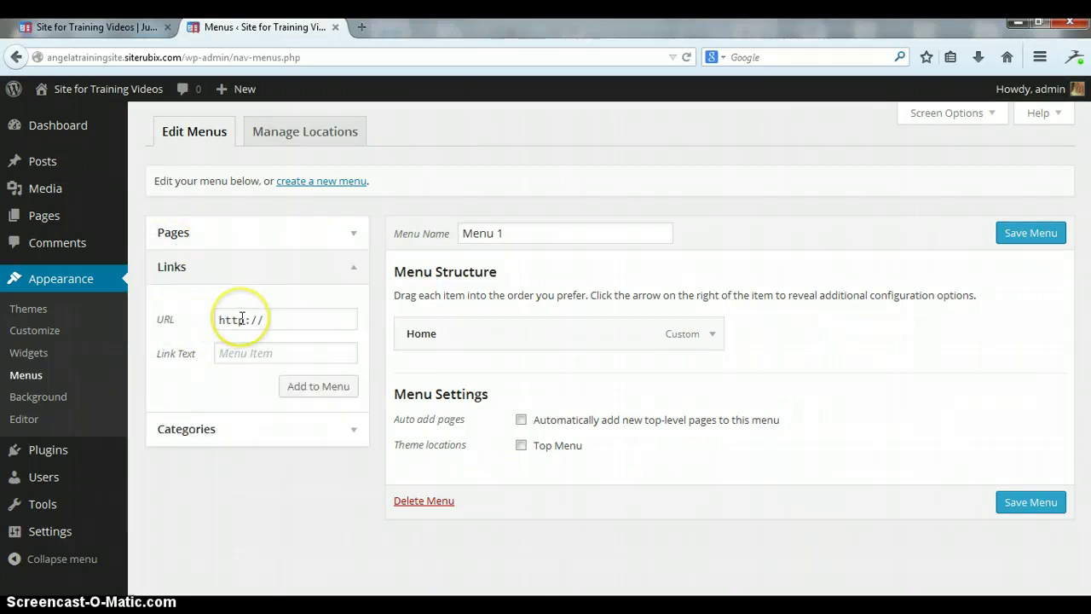
click(242, 318)
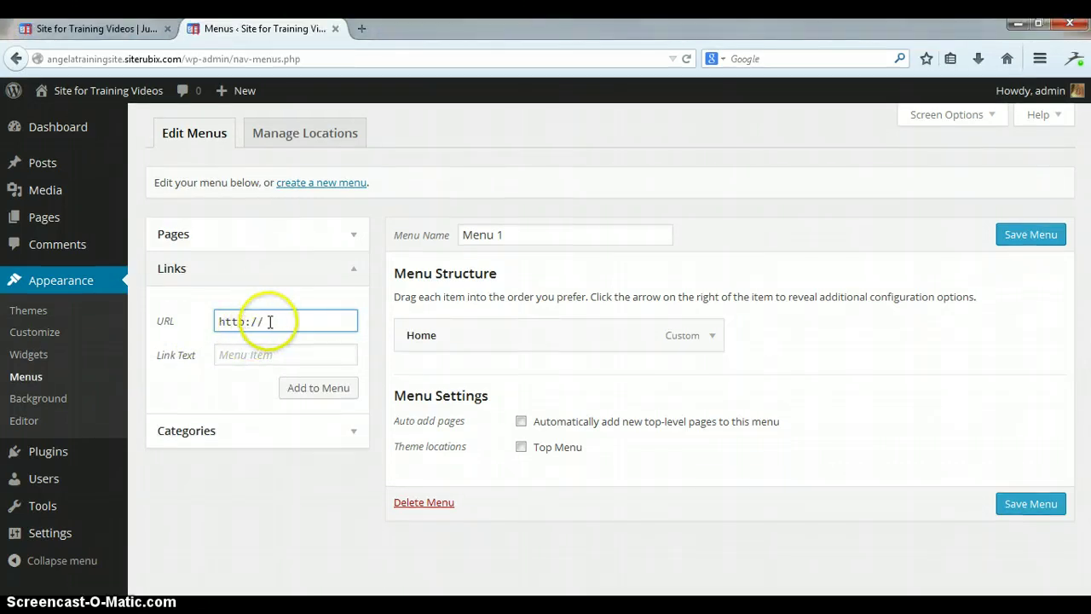
drag(266, 318, 194, 317)
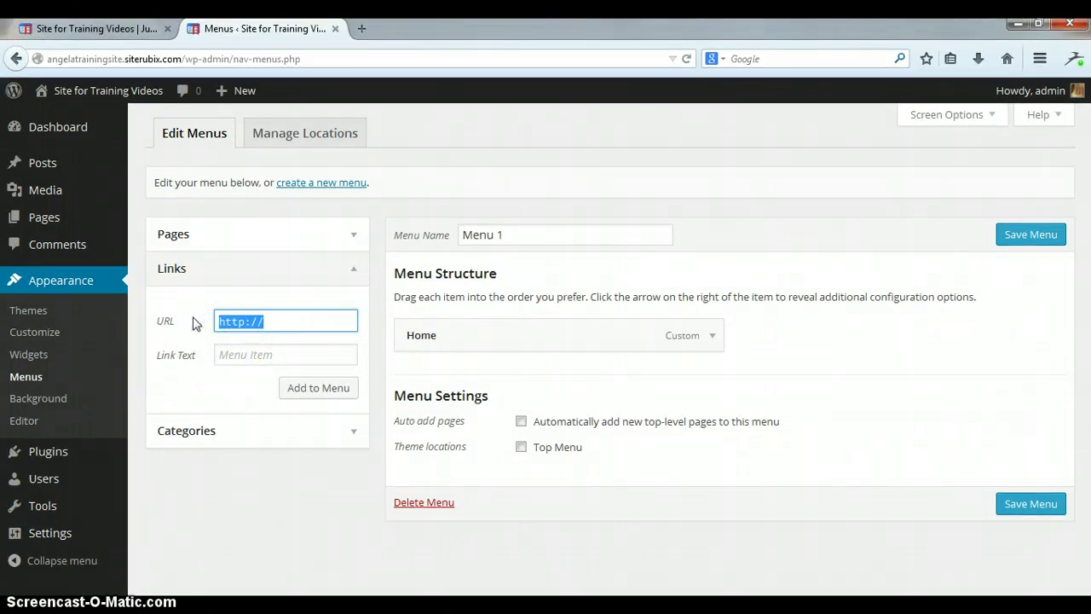
key(BackSpace)
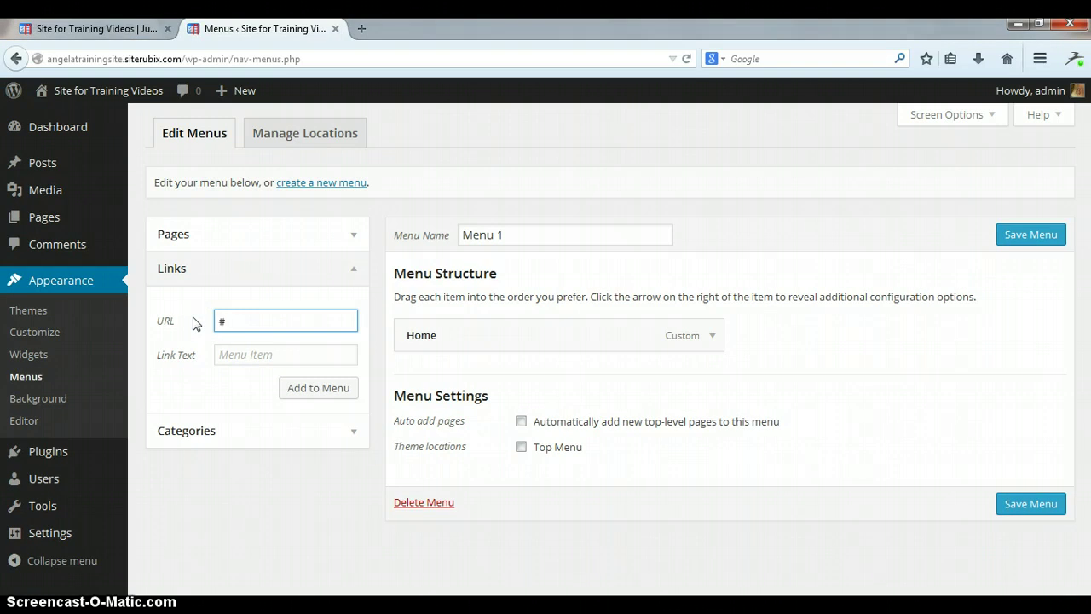
click(224, 354)
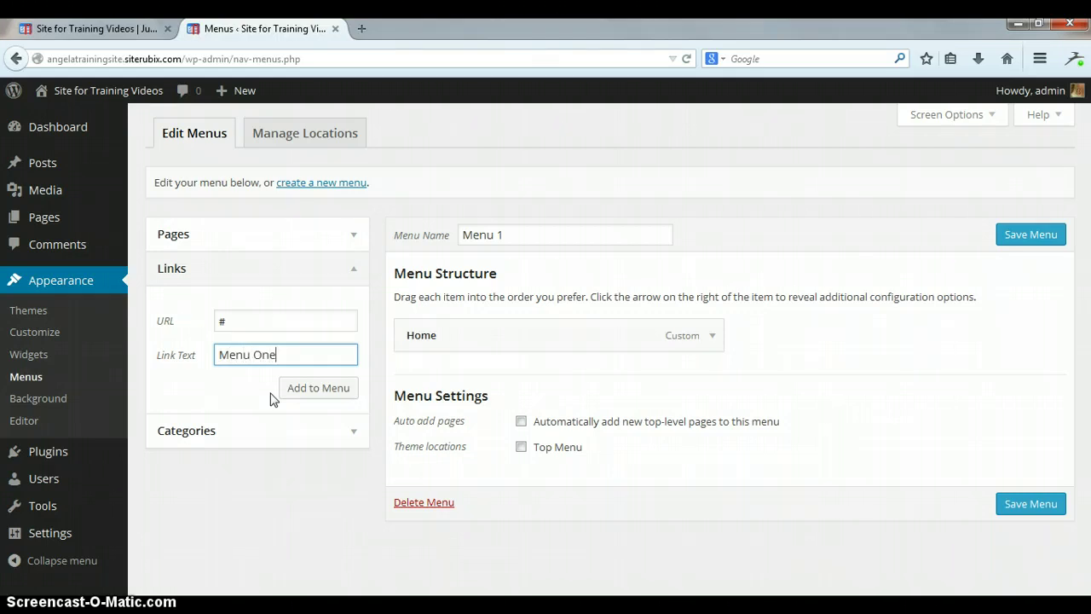
click(312, 388)
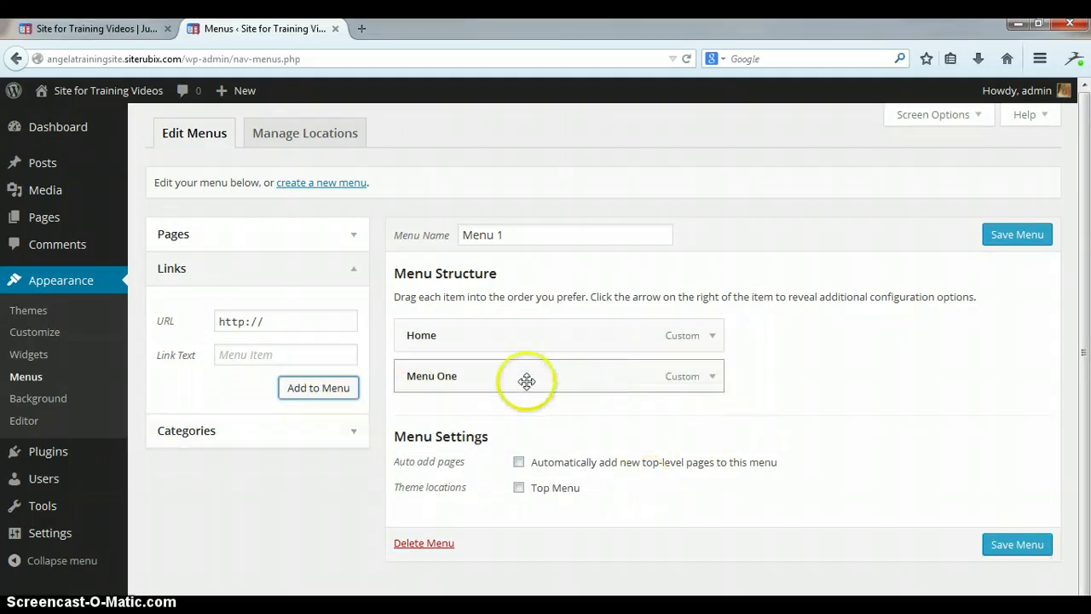
click(1023, 236)
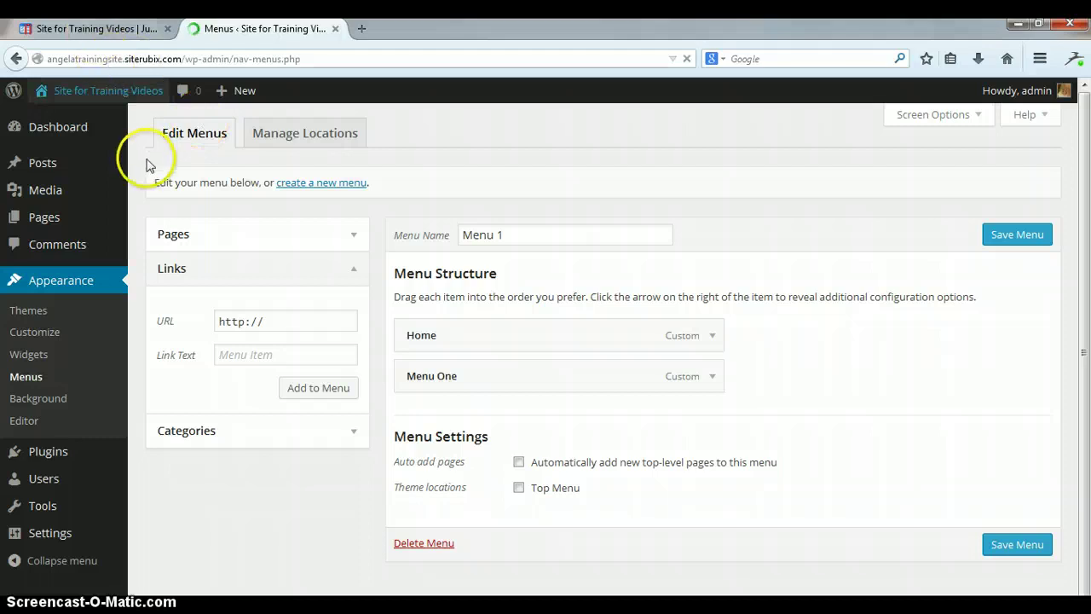
Step: Reload the live site, check whether its header shows the saved menu, and return to the menu editor
click(74, 36)
mouse_move(35, 89)
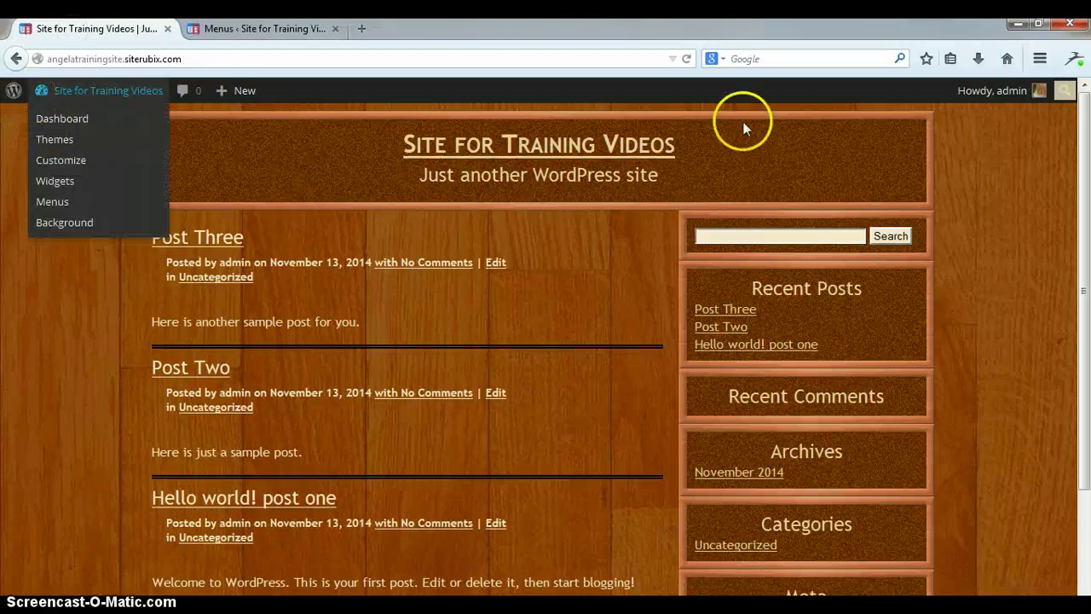
click(686, 59)
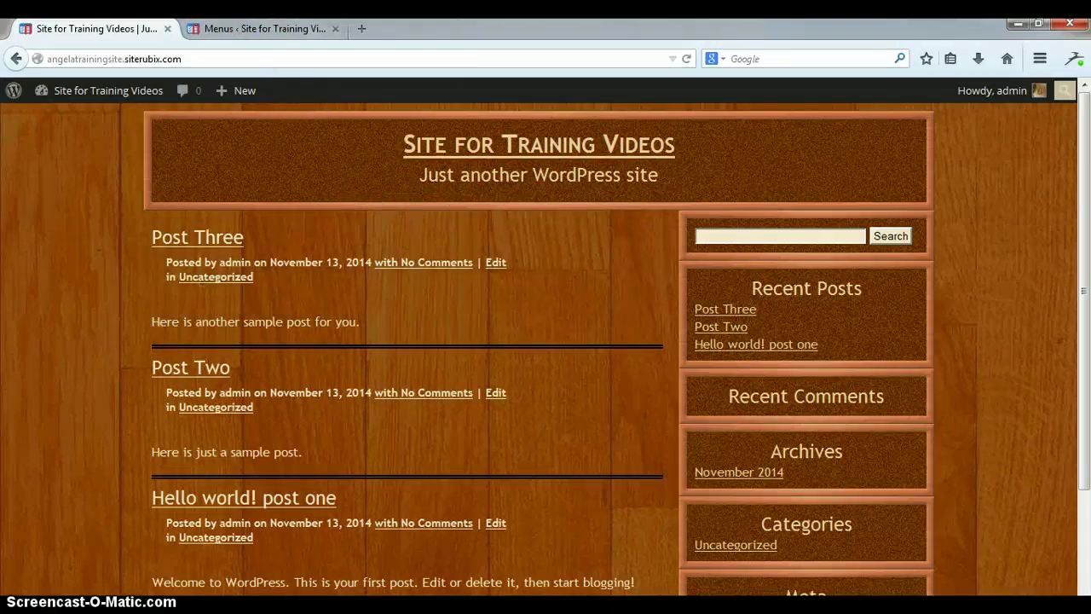
key(ctrl+Tab)
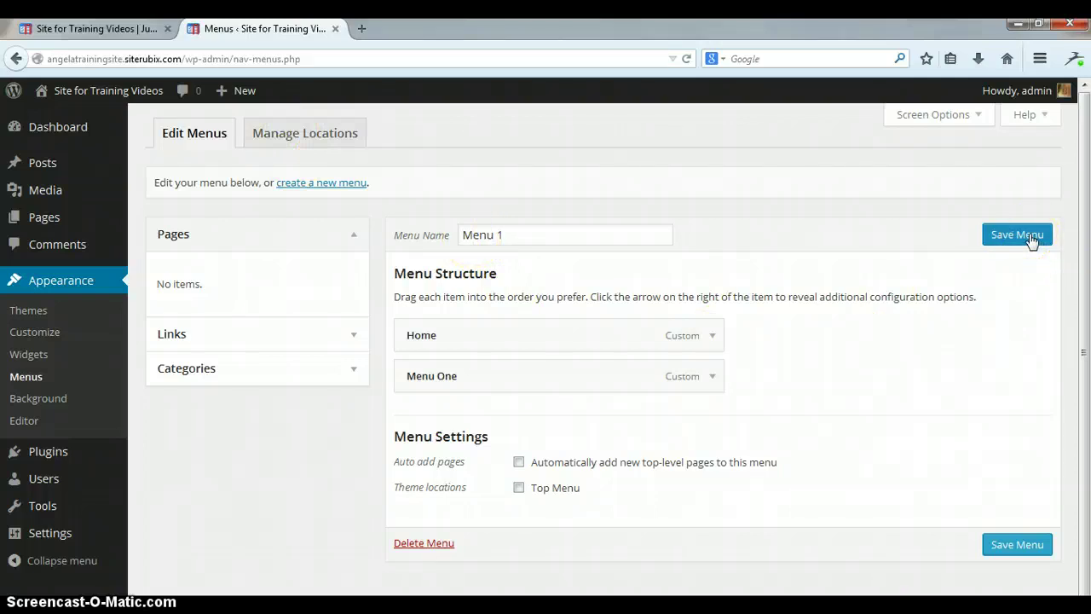
Step: Assign Menu 1 to the Top Menu theme location, save the change, and return to editing the menu
click(306, 130)
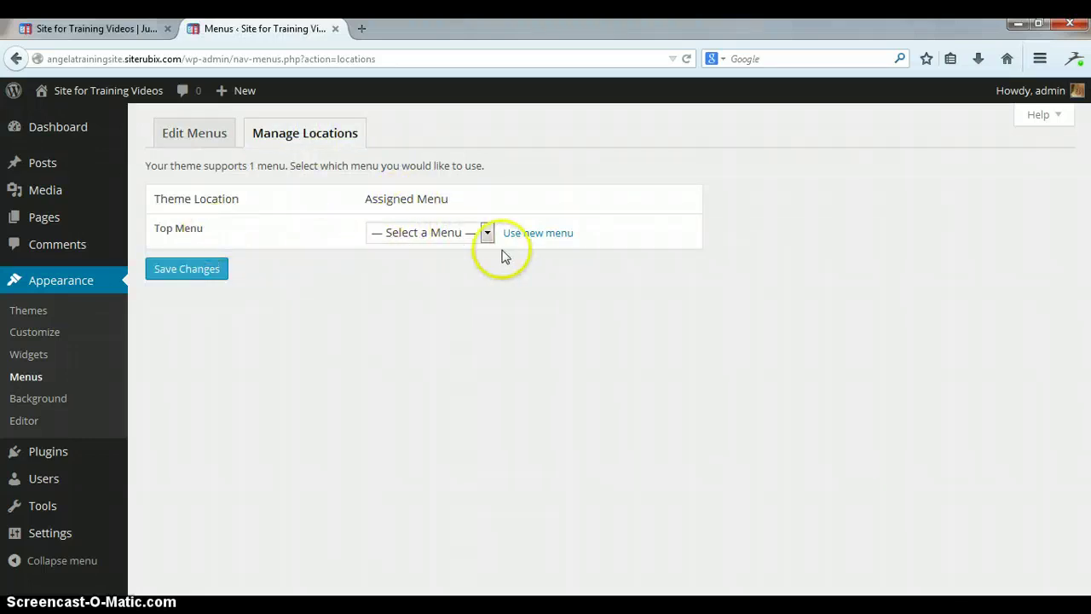
click(449, 237)
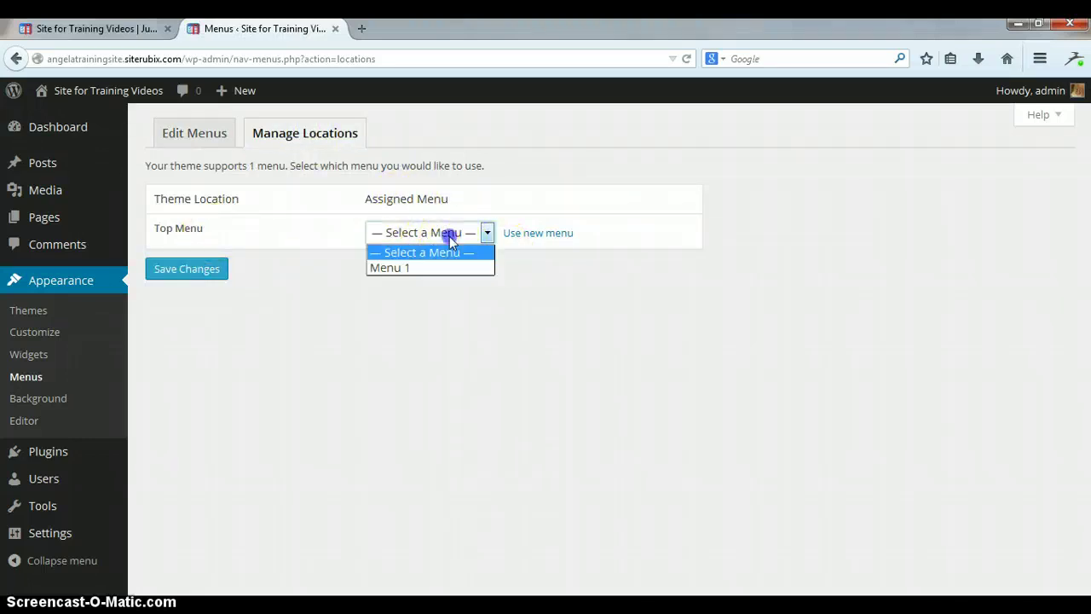
click(412, 269)
click(183, 271)
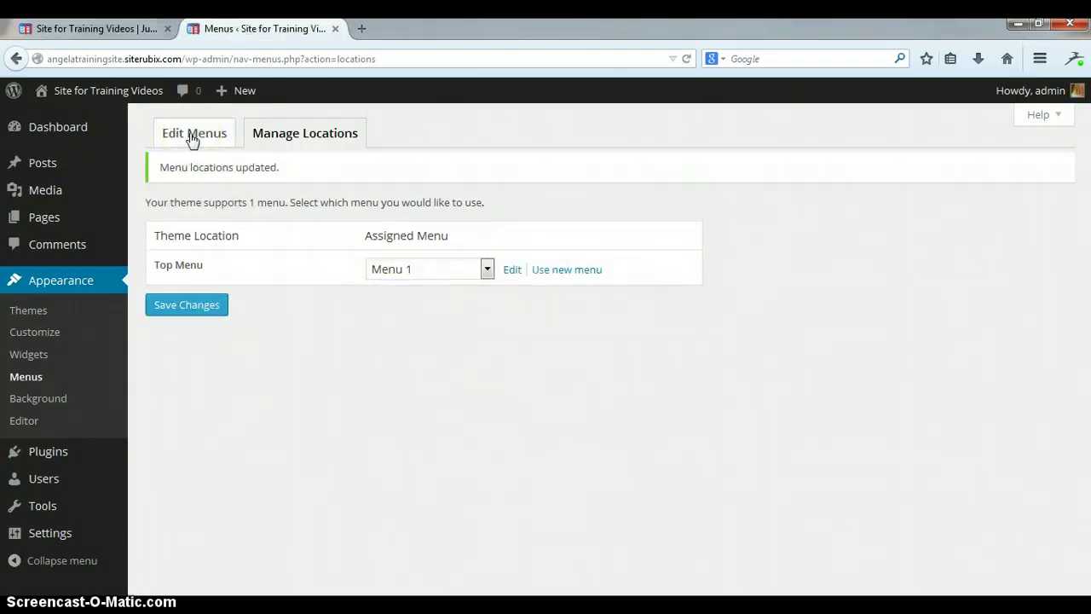
click(193, 138)
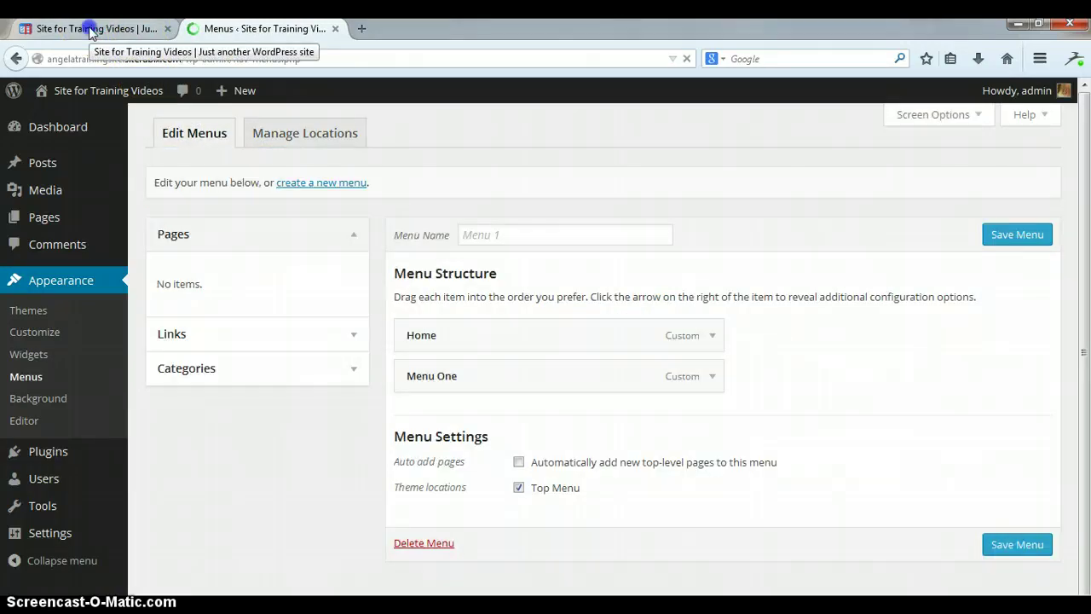
Step: Reload the live site and check the Home and Menu One items in its header
click(89, 30)
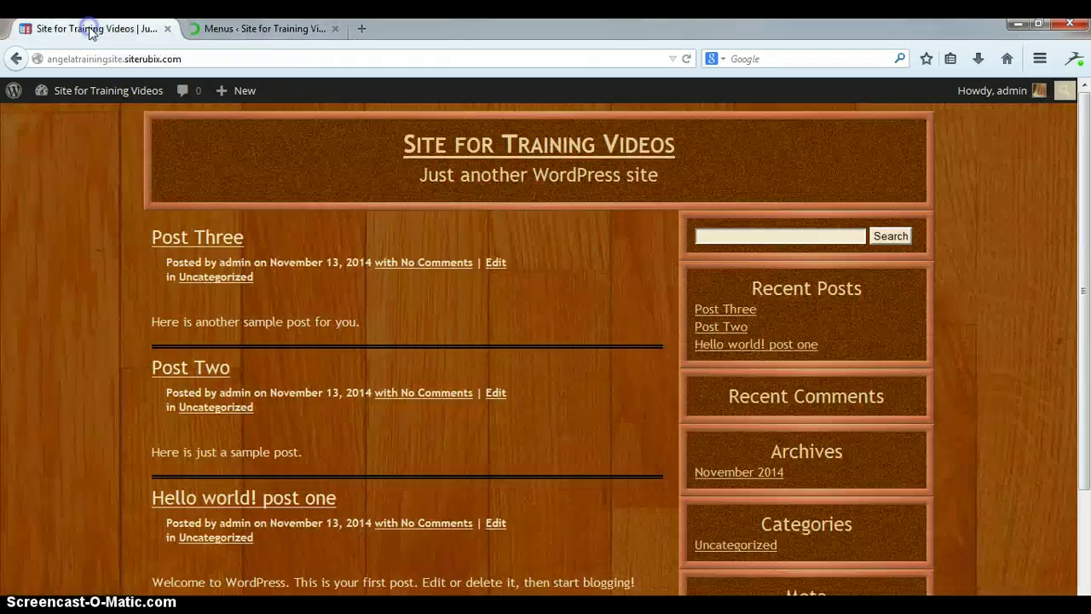
click(687, 59)
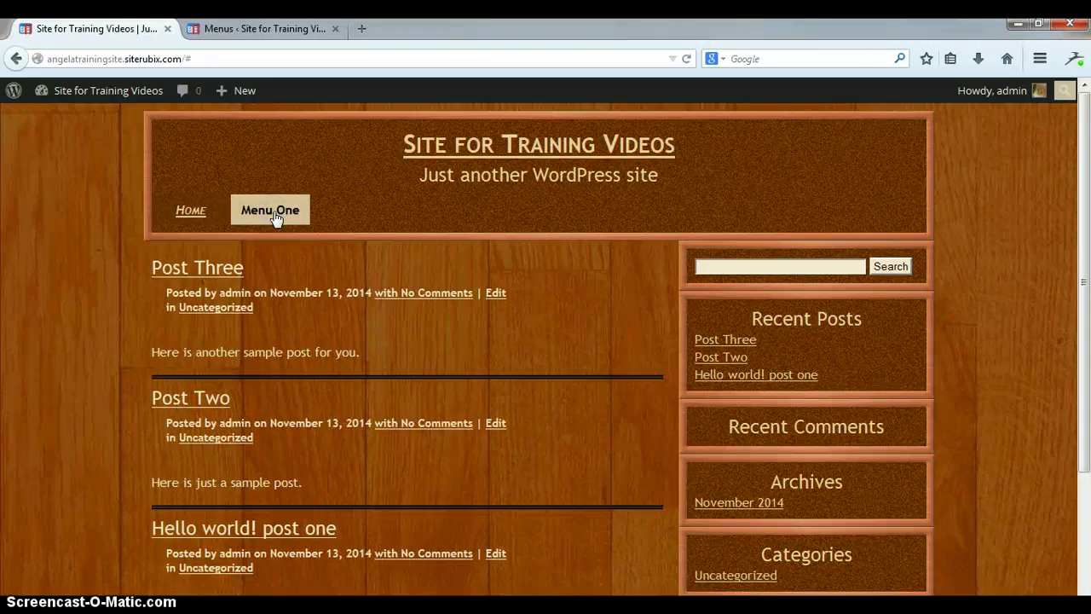
click(263, 28)
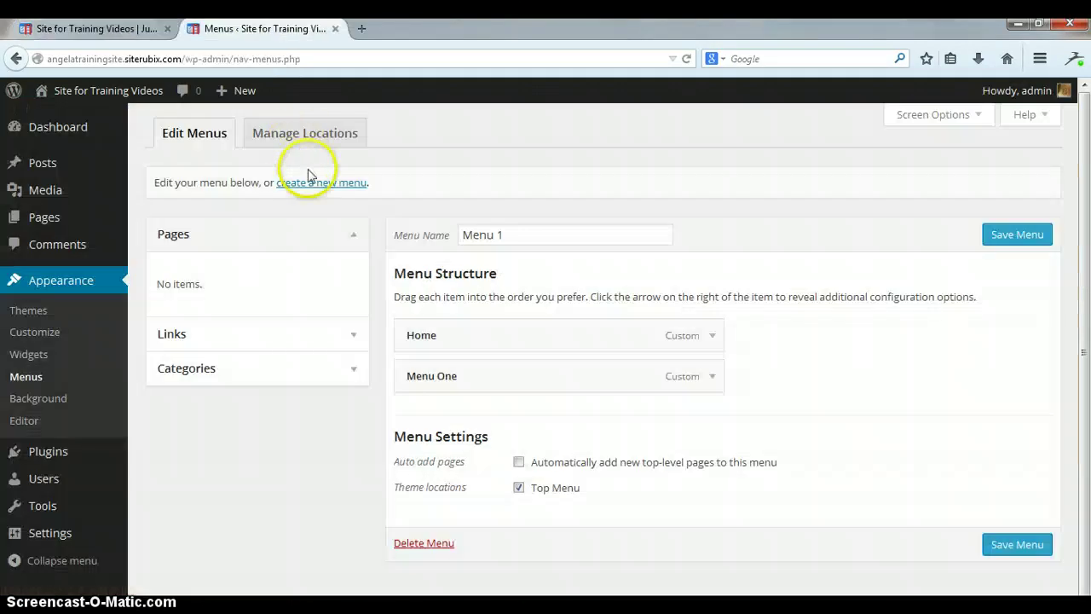
Step: Change the status of Sample Page One to Published in the pages list and update it
click(43, 220)
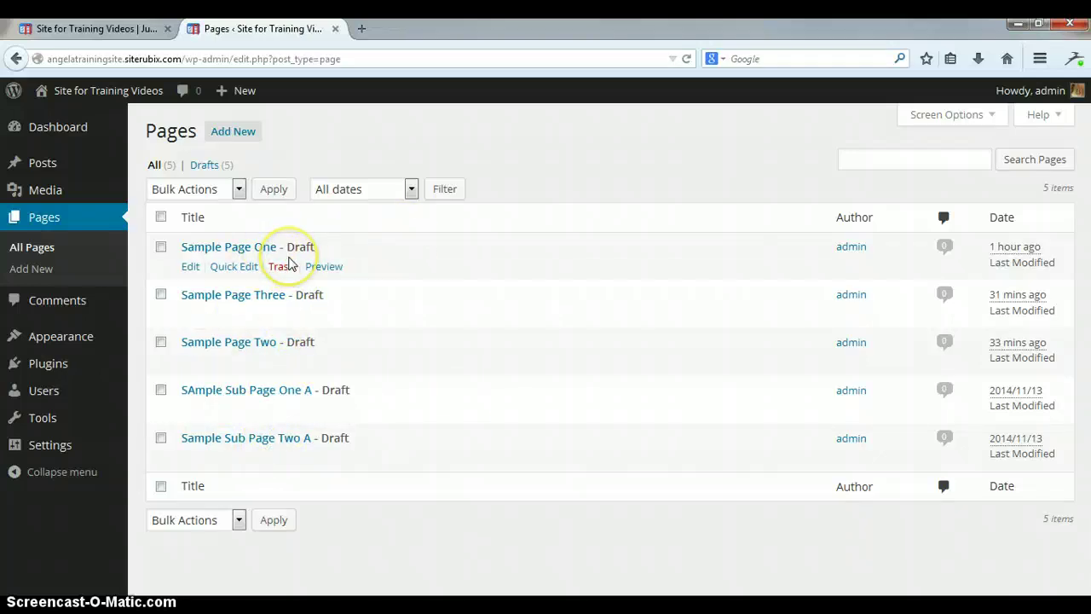
click(281, 271)
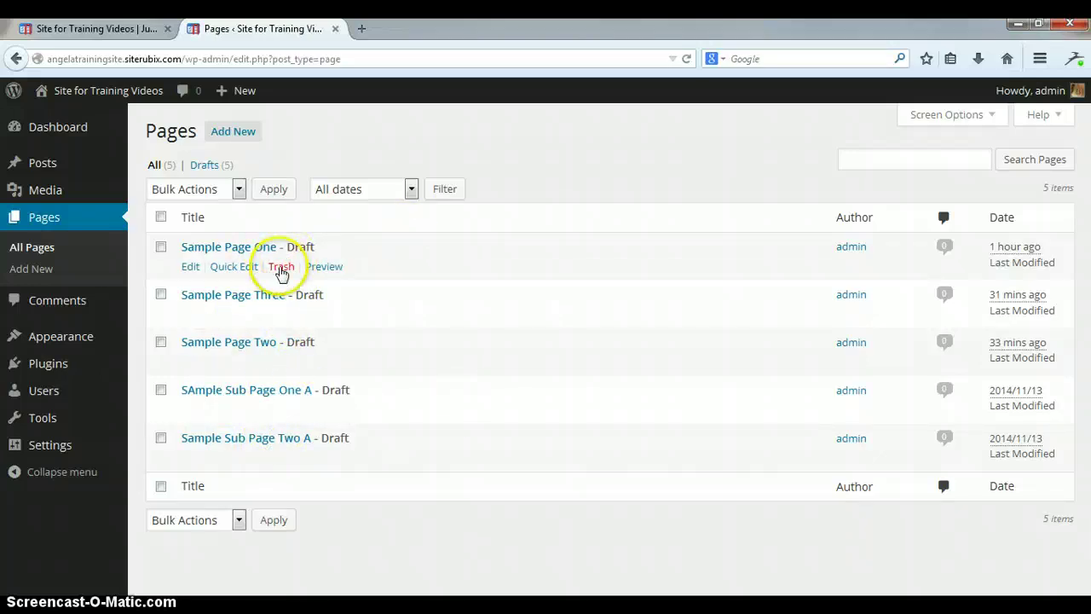
click(230, 269)
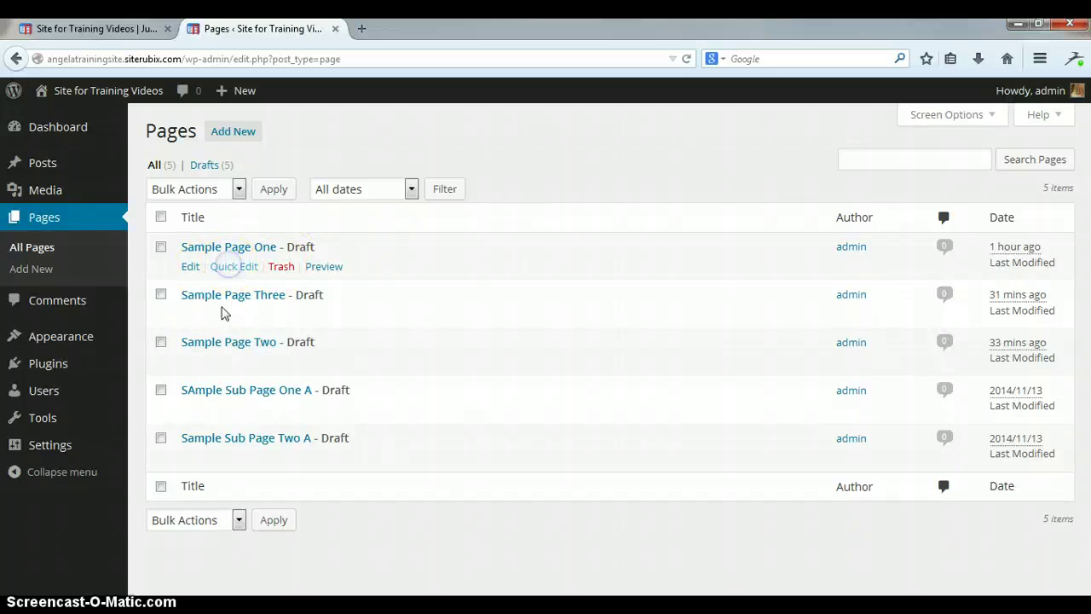
click(715, 344)
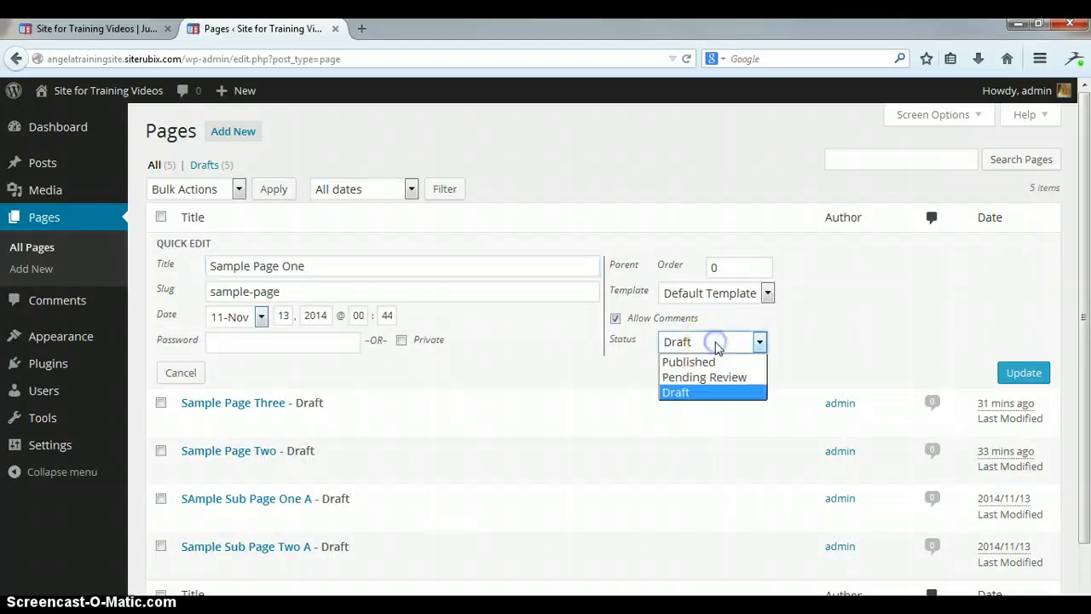
click(712, 361)
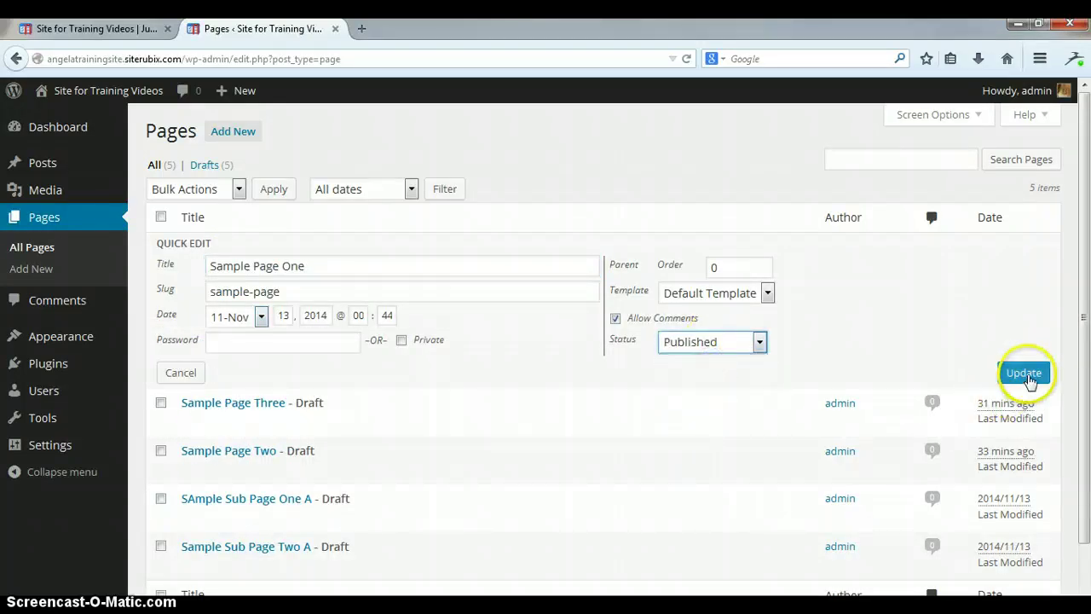
click(1028, 378)
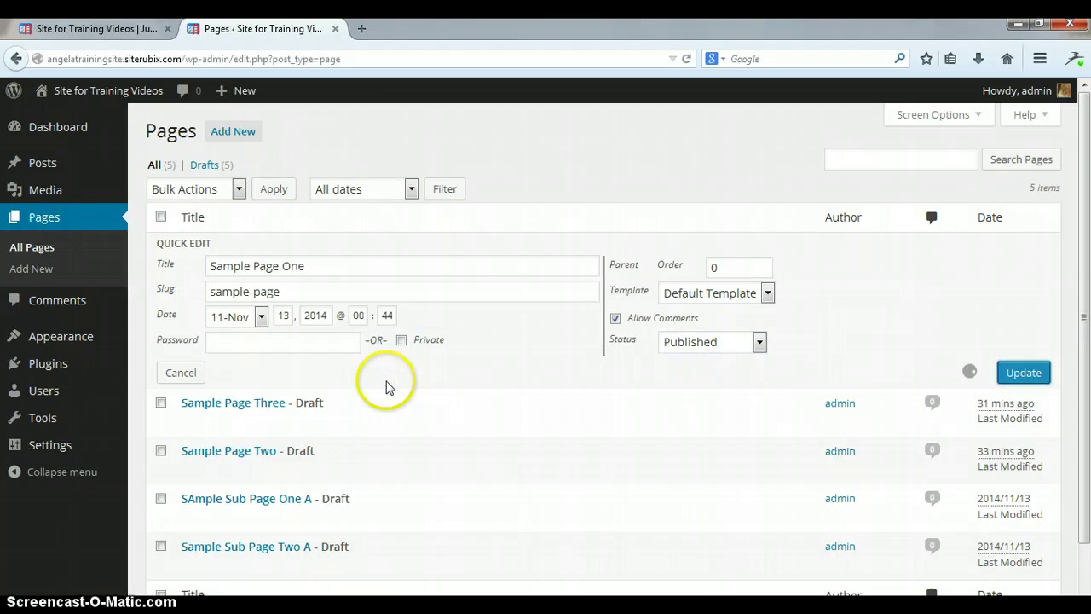
Step: Publish the remaining drafts: Sample Page Three, Sample Page Two, SAmple Sub Page One A and Sample Sub Page Two A
mouse_move(264, 402)
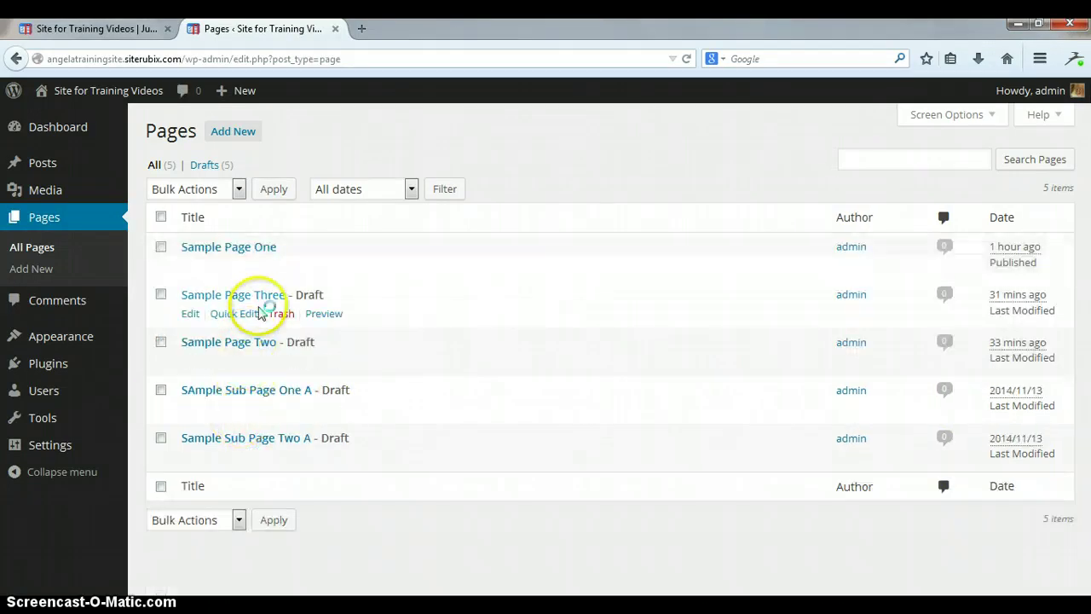
click(247, 316)
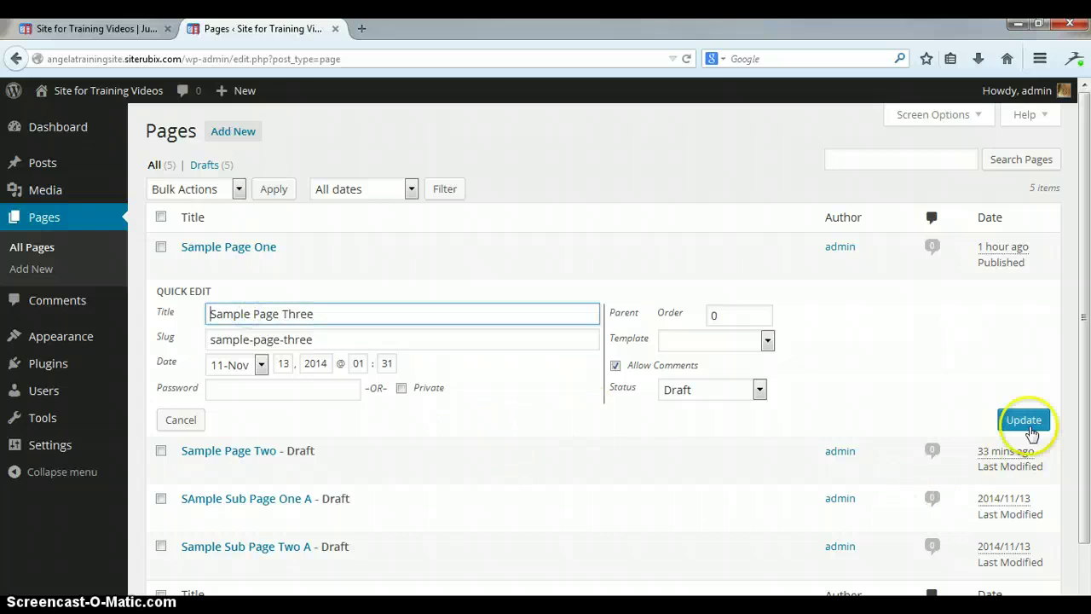
click(1023, 420)
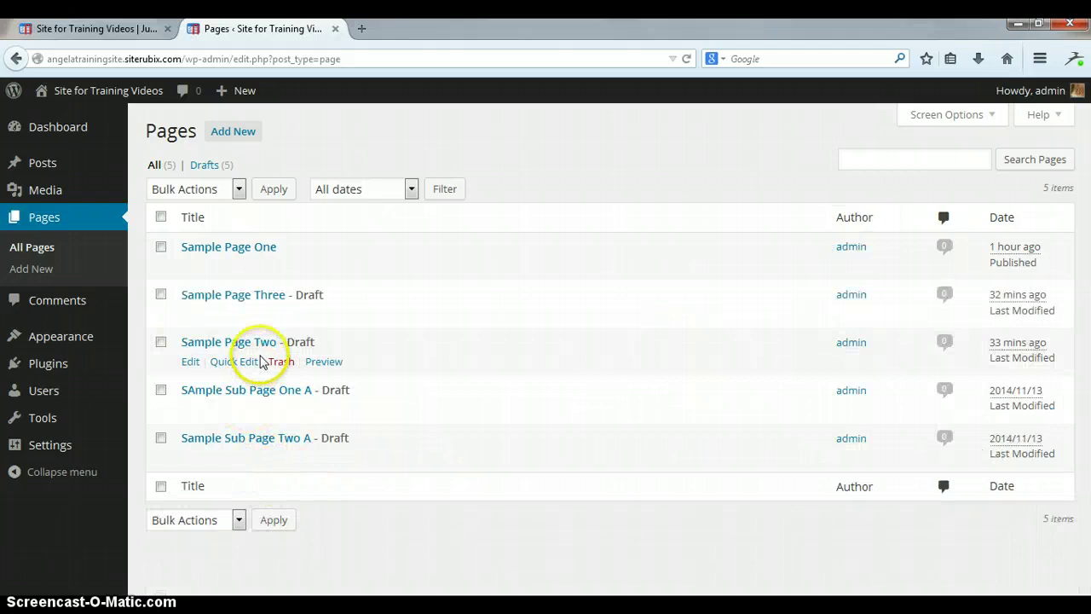
click(250, 361)
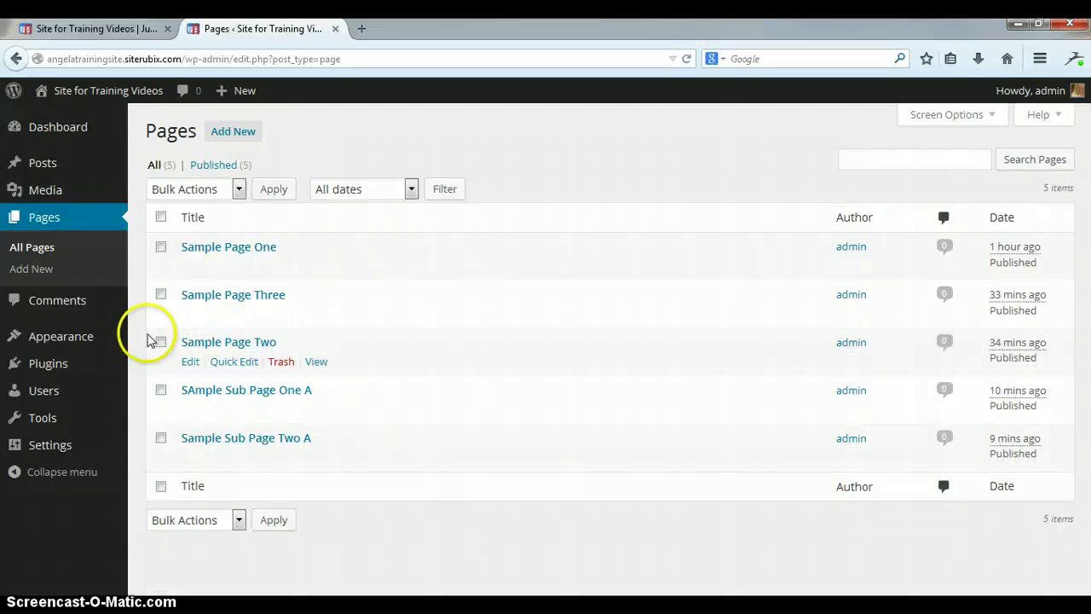
Step: Add Sample Page Three, Sample Page Two and Sample Page One to Menu 1
mouse_move(52, 338)
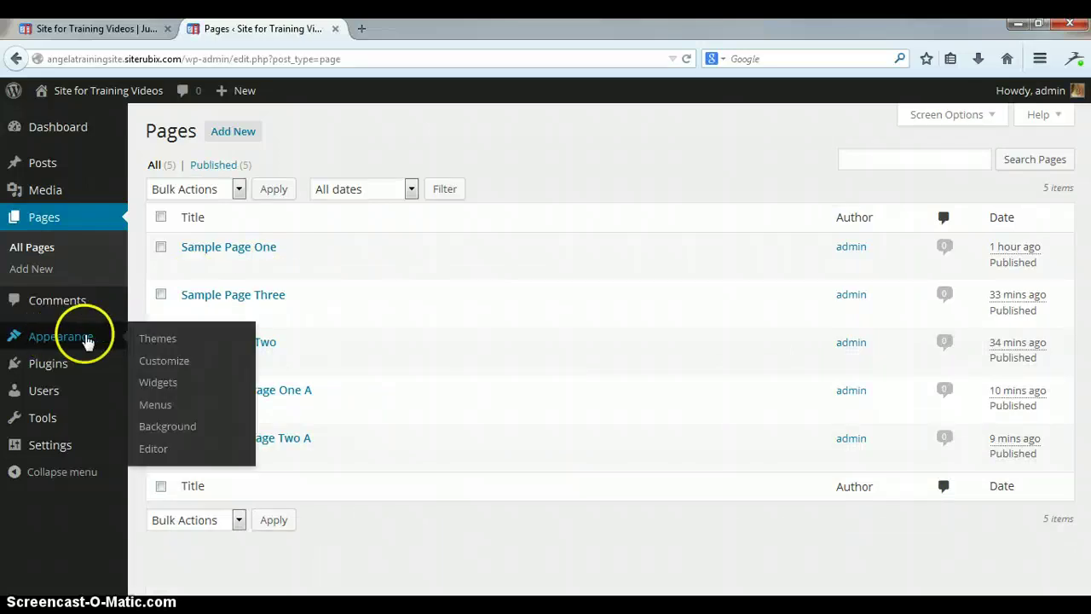
click(158, 405)
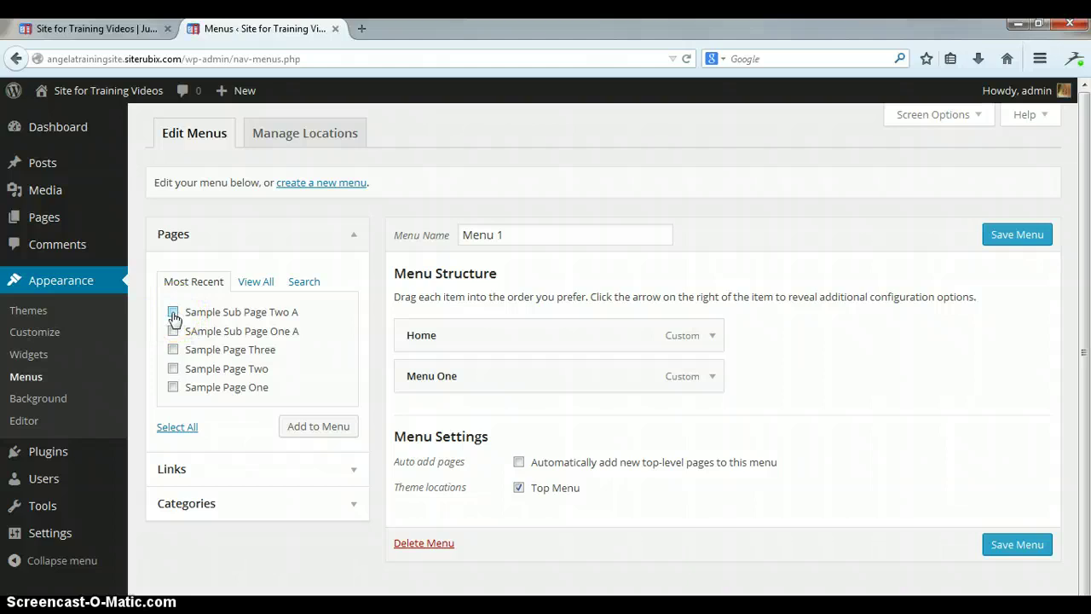
click(173, 389)
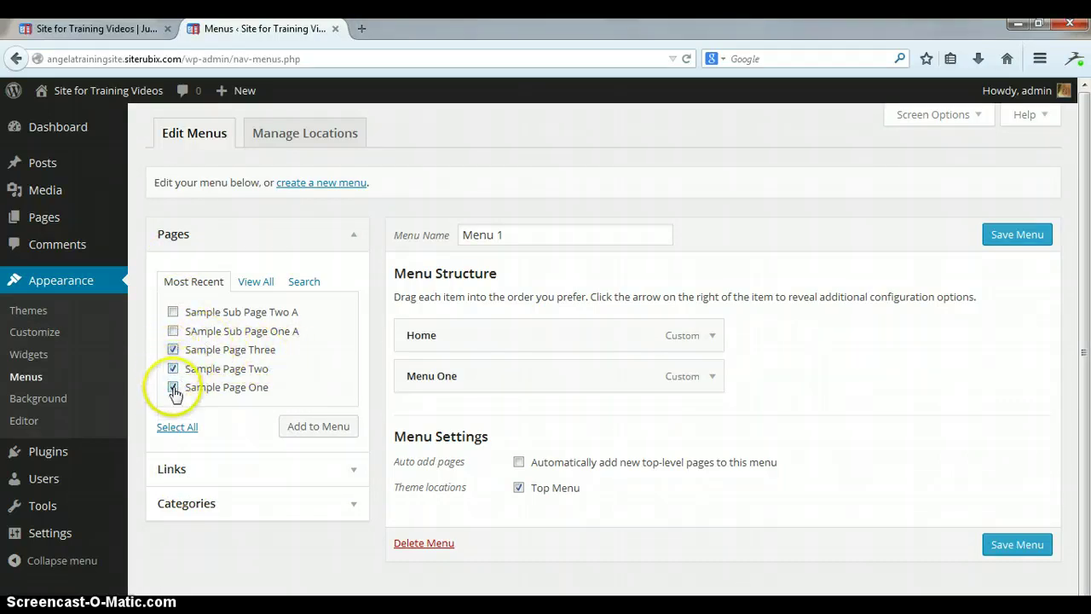
click(309, 433)
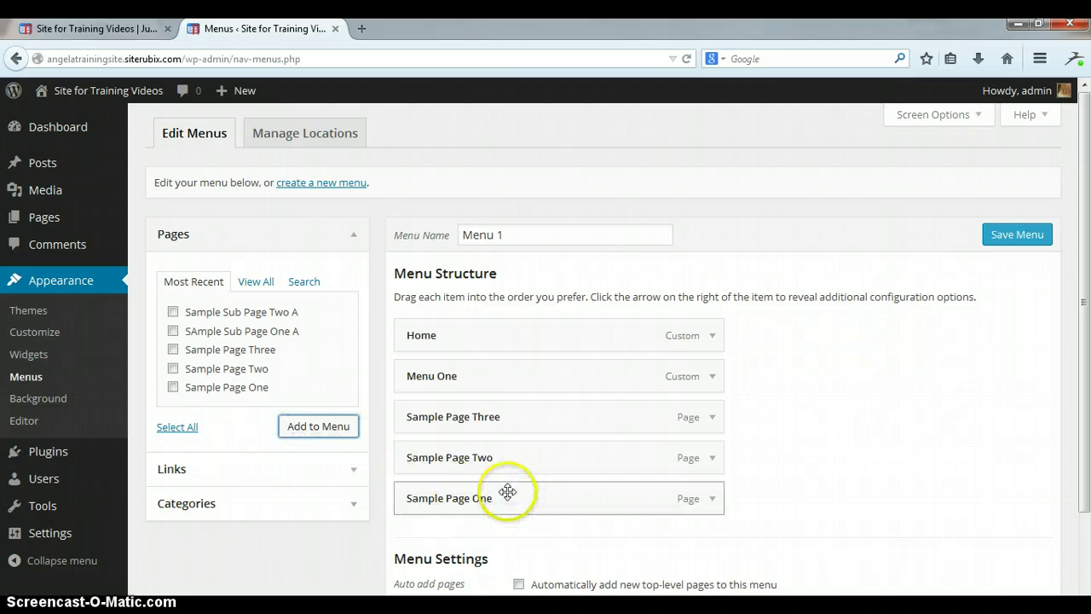
Step: Reorder the page items in Menu 1 to Sample Page One, Sample Page Two, Sample Page Three and save the menu
click(464, 504)
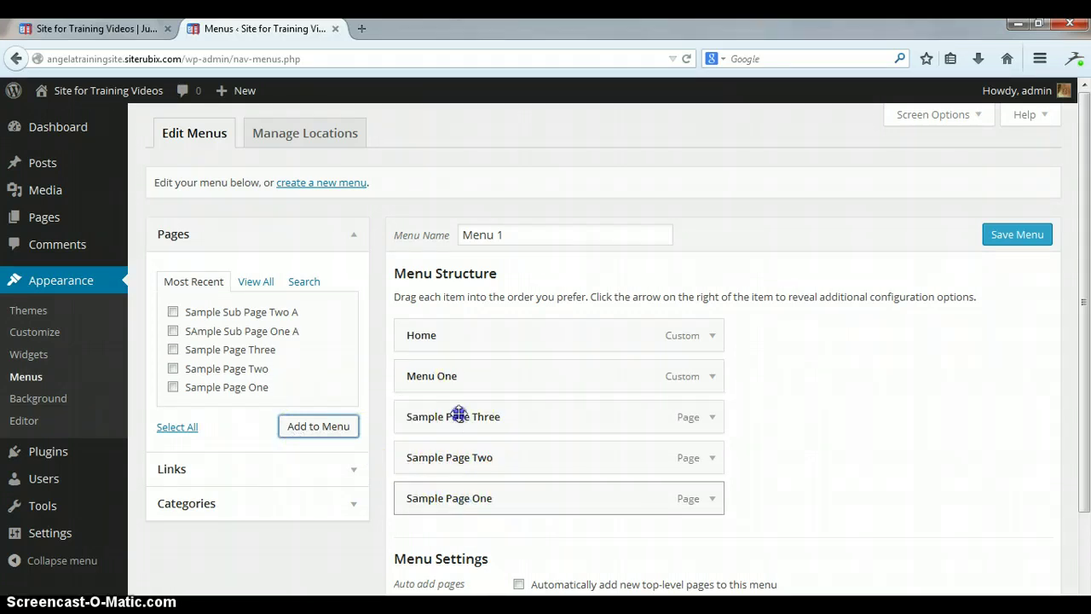
drag(458, 415, 400, 420)
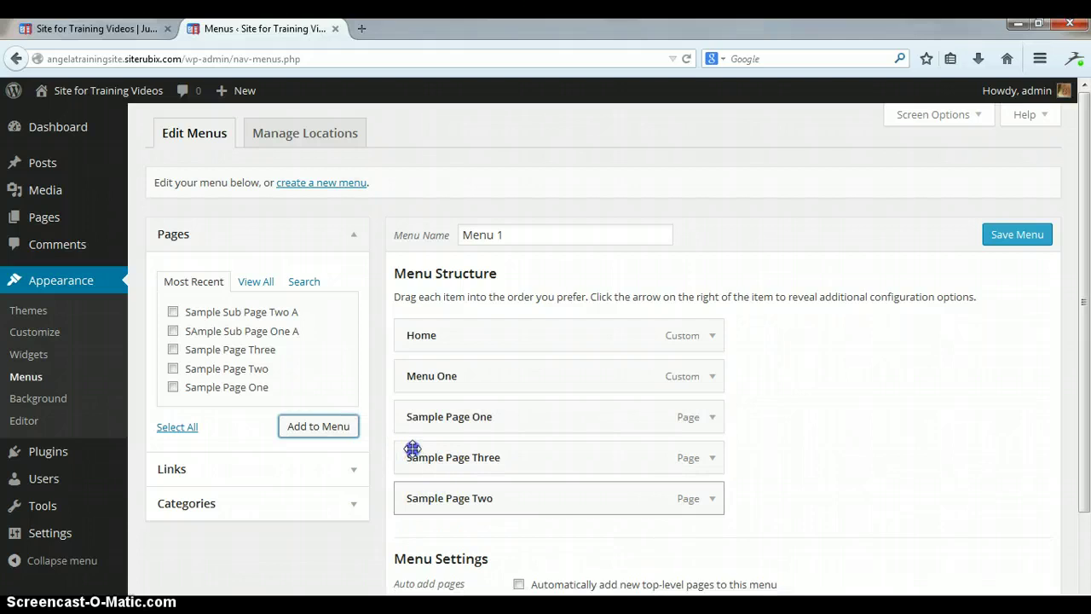
drag(413, 498, 387, 462)
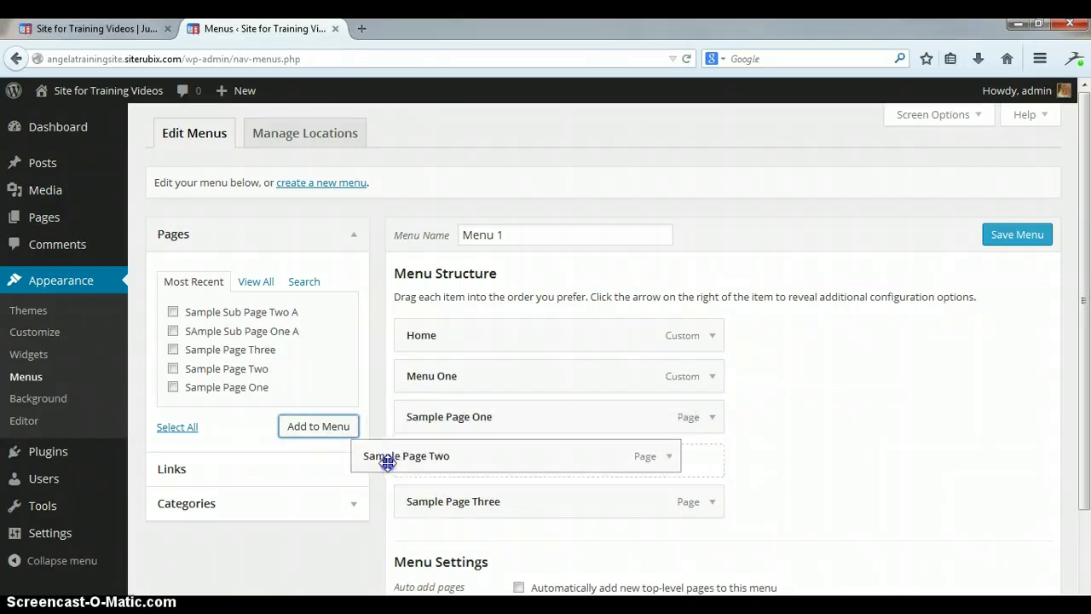
drag(391, 467, 395, 463)
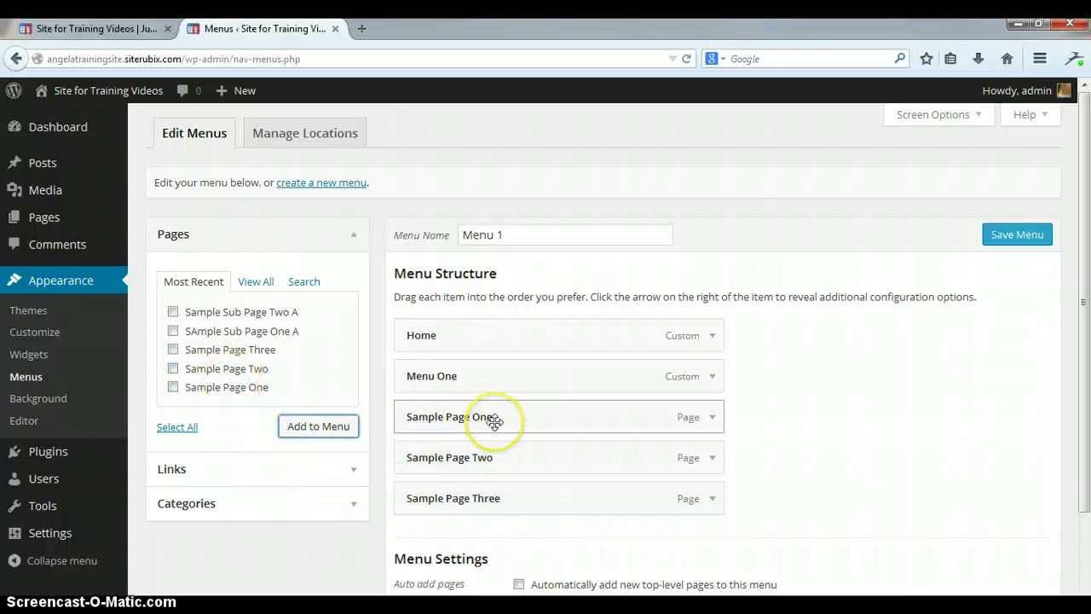
mouse_move(495, 421)
mouse_down()
mouse_move(475, 499)
mouse_move(495, 423)
mouse_up()
click(527, 415)
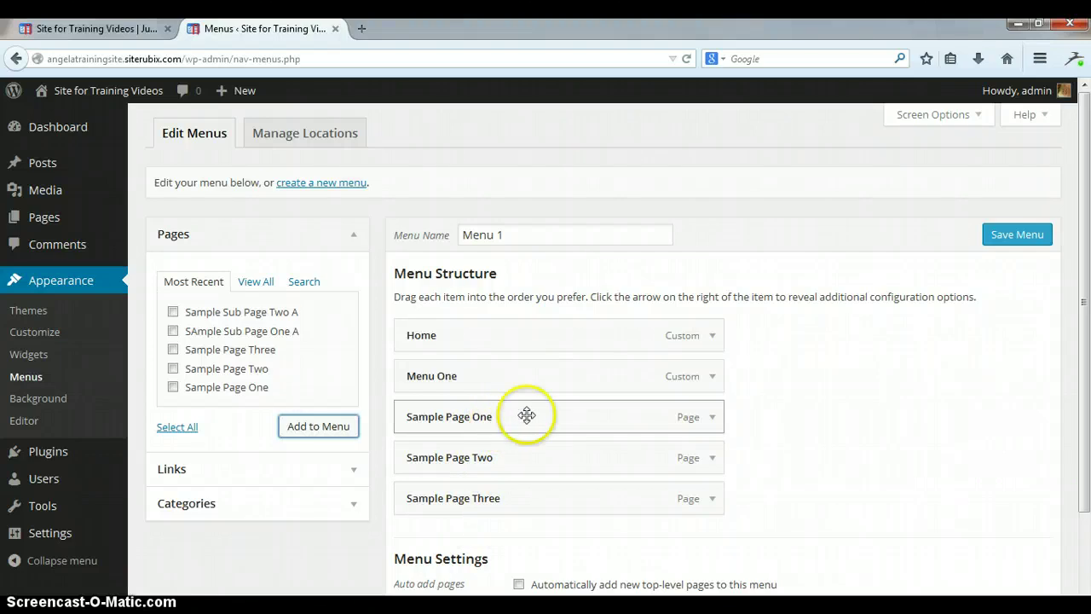
click(1011, 242)
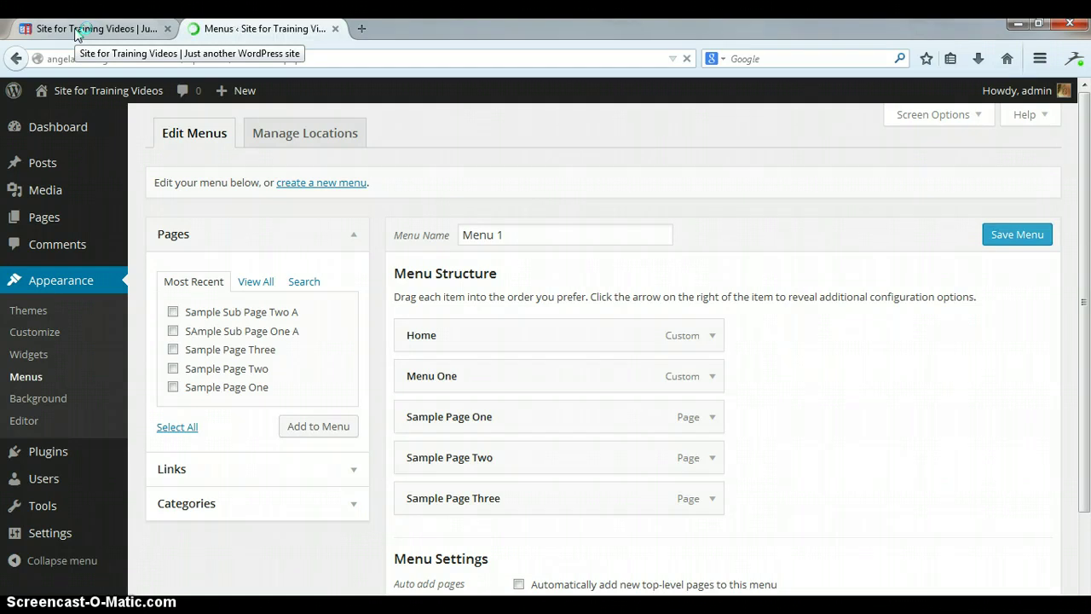
Step: Reload the live site and open Sample Page One from its header menu
click(78, 33)
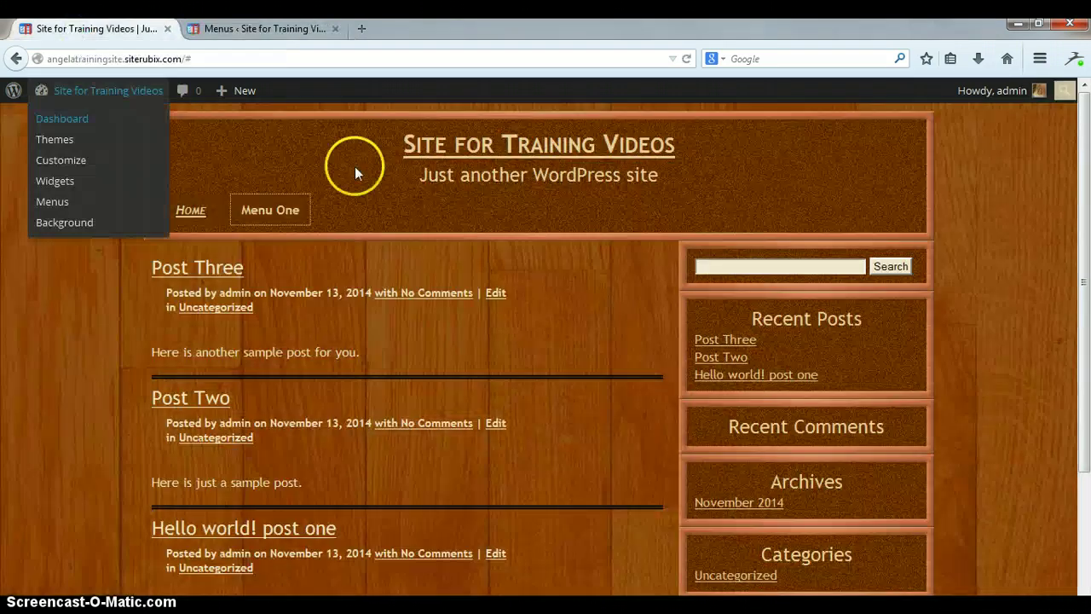
click(686, 58)
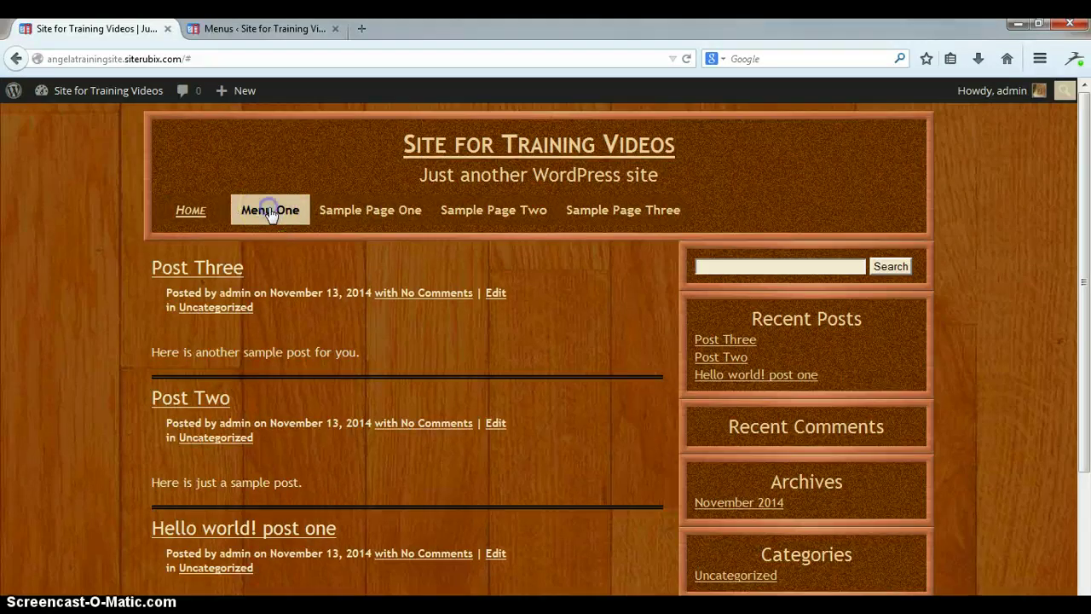
click(364, 219)
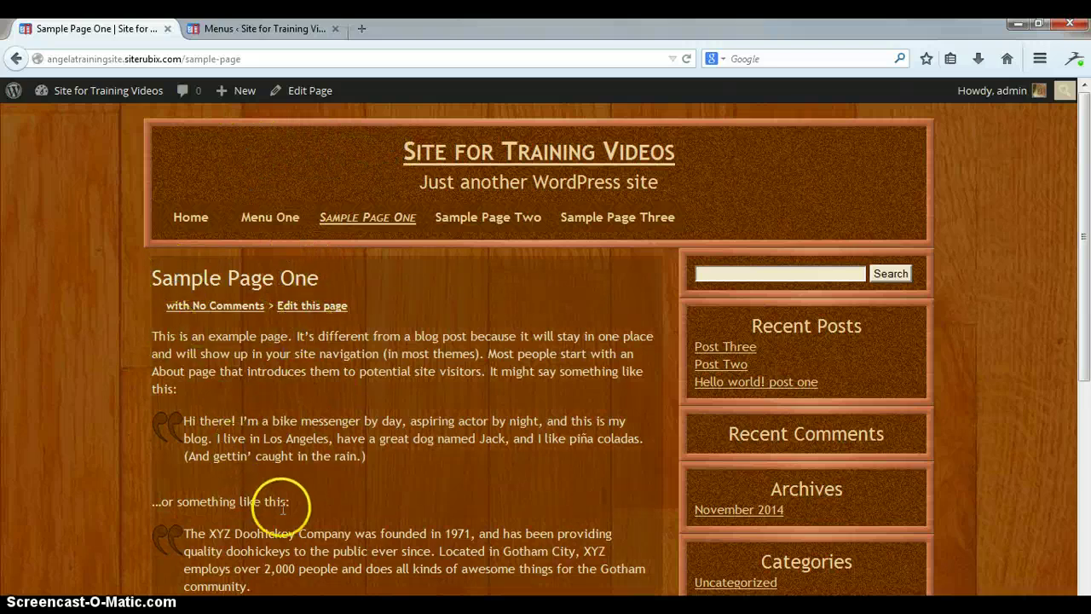
Step: Return to the menu editor and add Sample Sub Page Two A and SAmple Sub Page One A to Menu 1
click(253, 29)
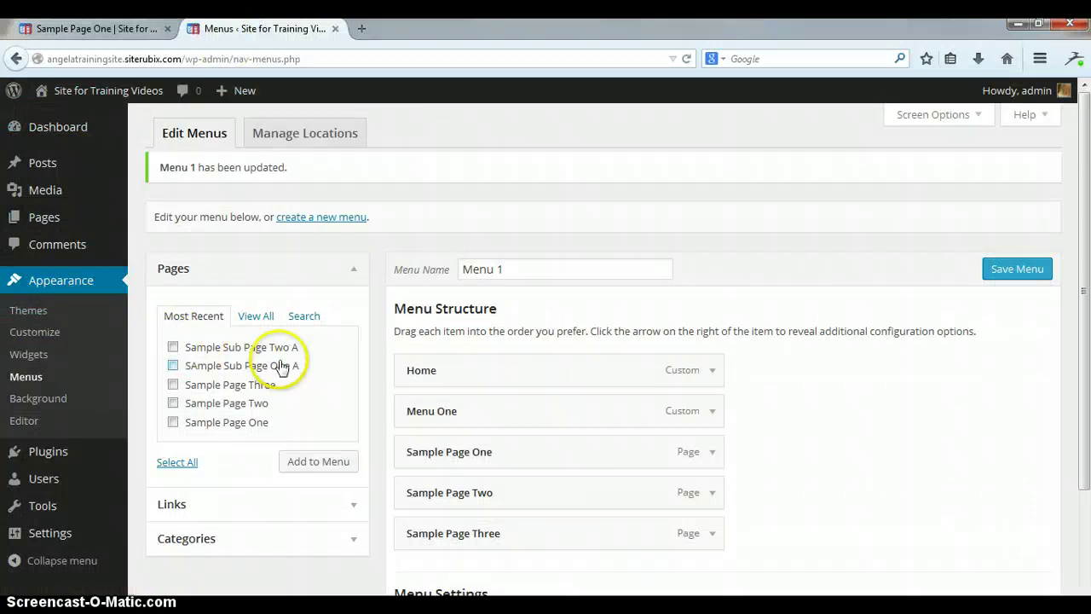
click(173, 348)
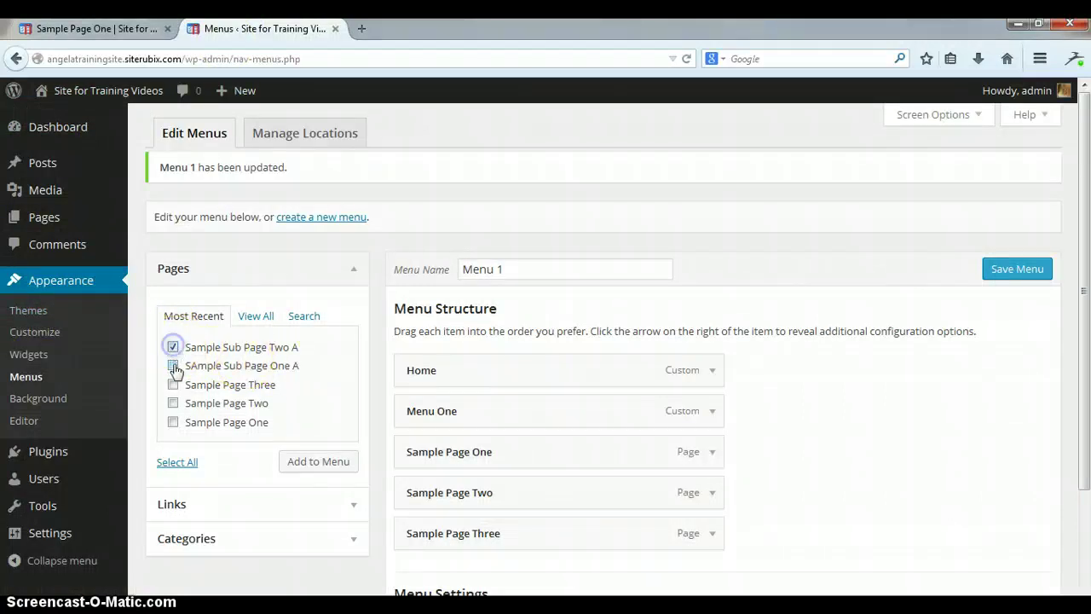
click(317, 463)
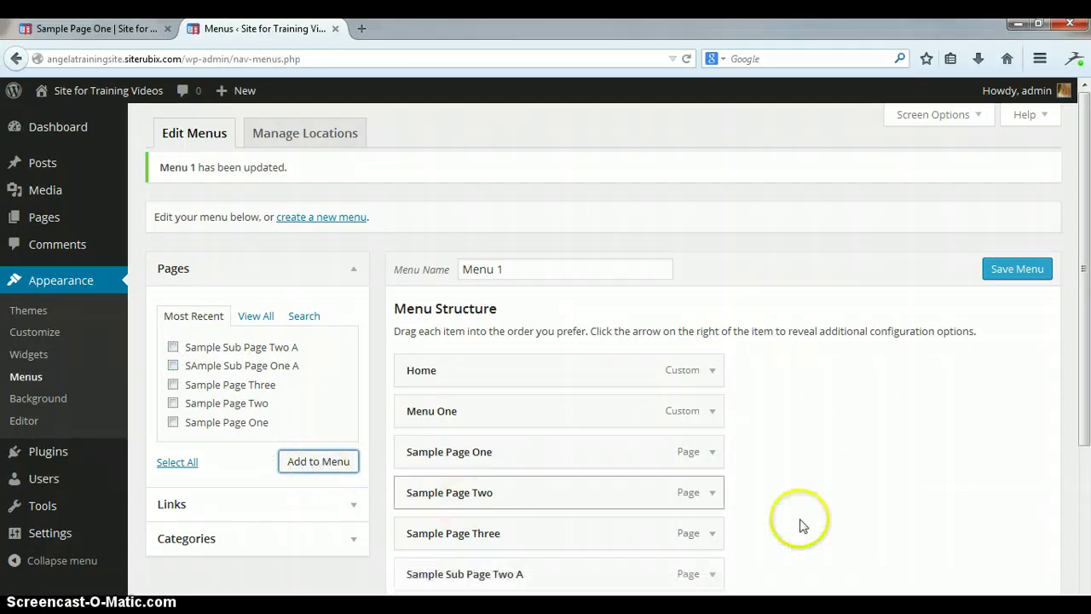
Step: Move SAmple Sub Page One A directly beneath Menu One and nest it as a sub item
drag(1084, 348, 1085, 447)
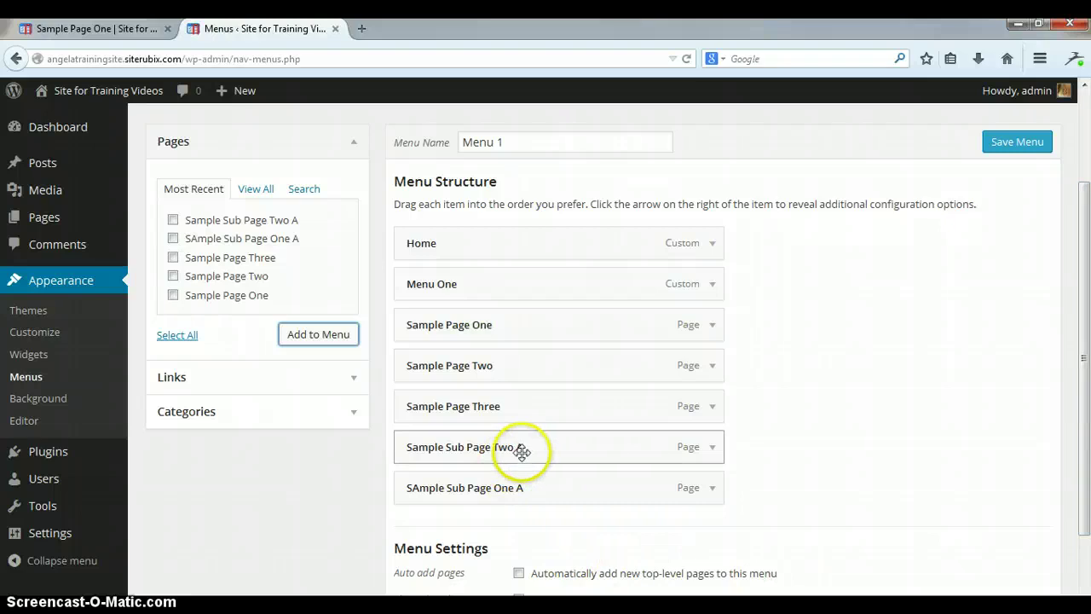
drag(520, 451, 516, 448)
drag(514, 490, 531, 324)
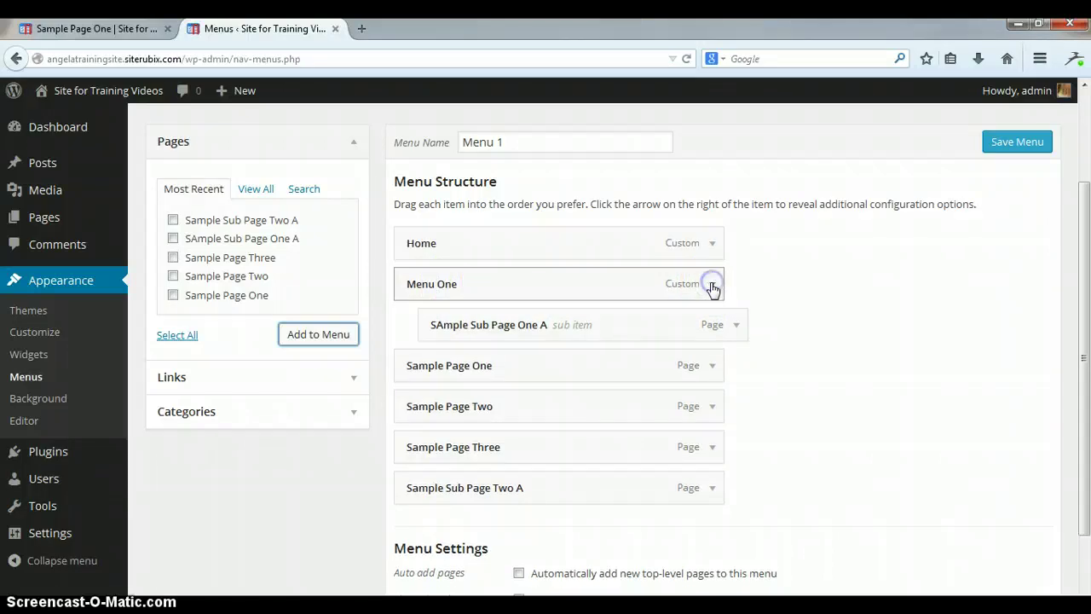
Step: Examine the item settings of Menu One and its sub item SAmple Sub Page One A, and collapse them again
click(712, 286)
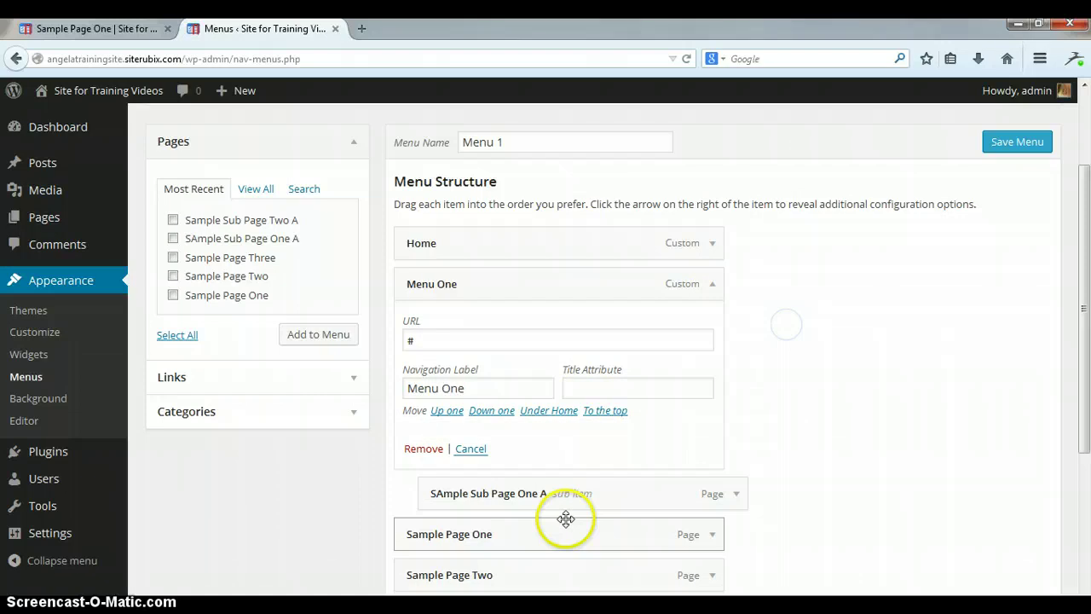
click(736, 495)
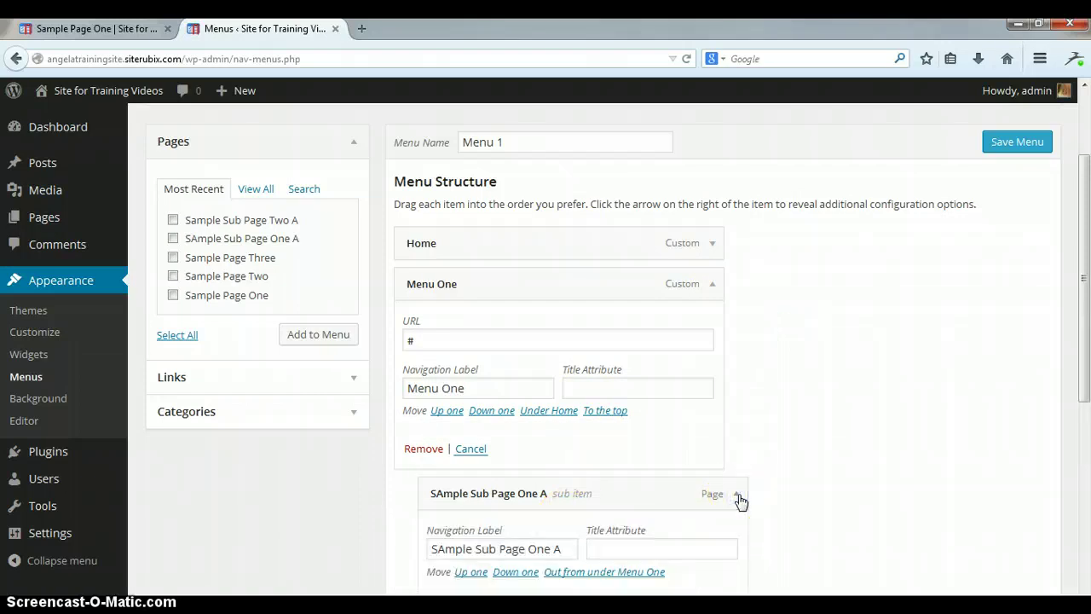
click(737, 496)
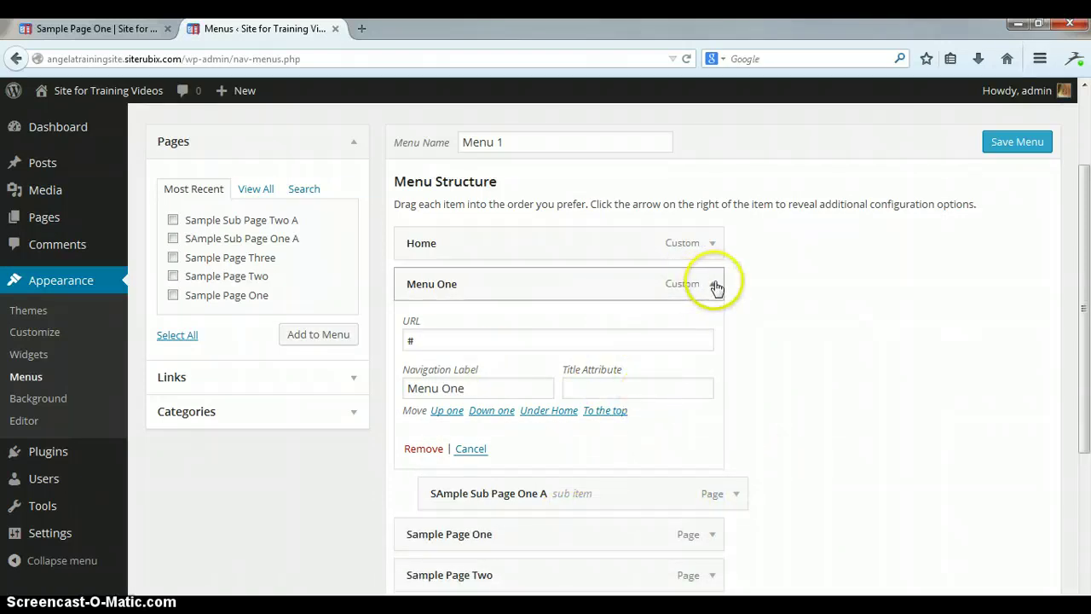
click(714, 285)
click(714, 287)
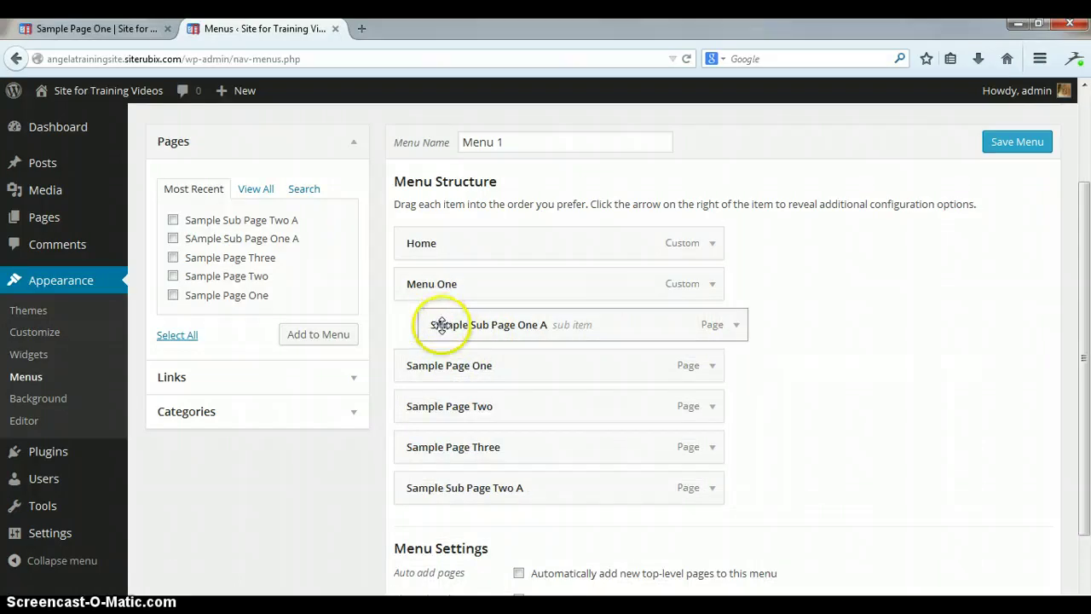
Step: Nest Sample Sub Page Two A as a sub item of Sample Page Three and save the menu
mouse_move(441, 325)
mouse_down()
mouse_move(461, 316)
mouse_move(433, 323)
mouse_up()
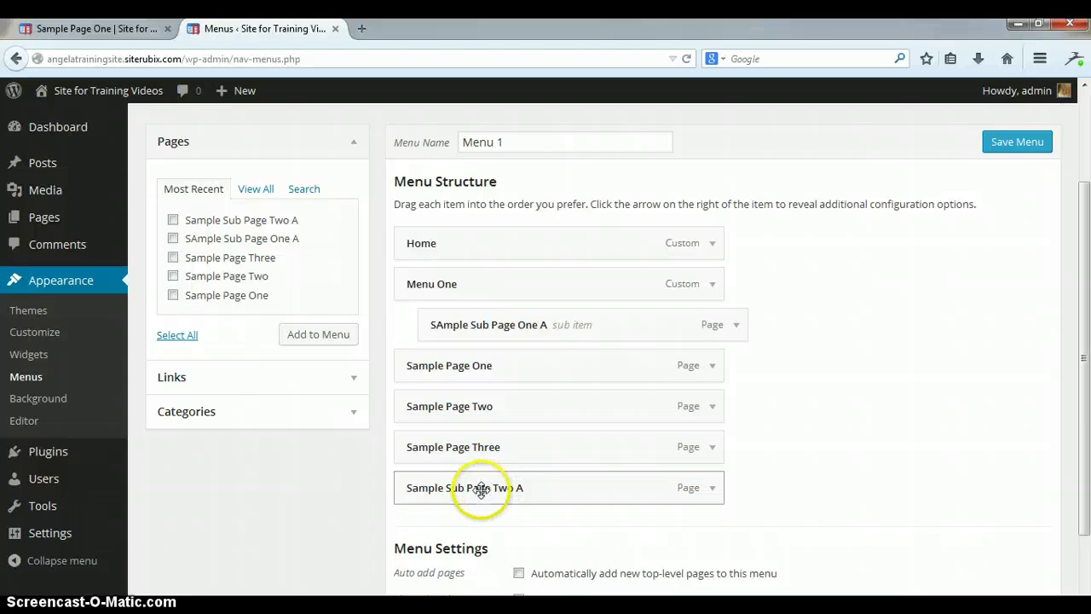
drag(481, 489, 510, 488)
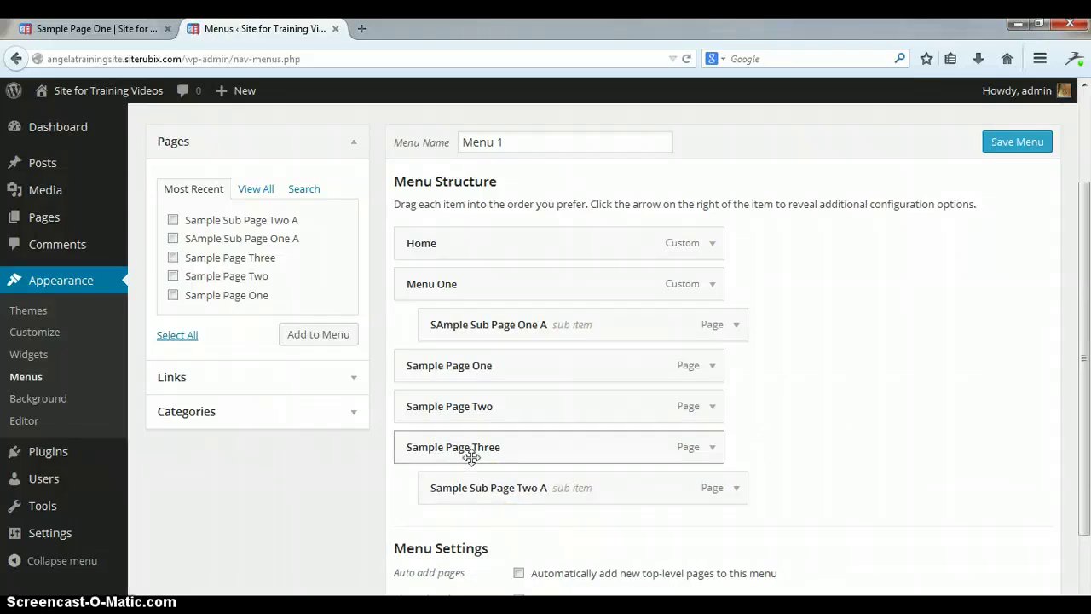
click(1015, 150)
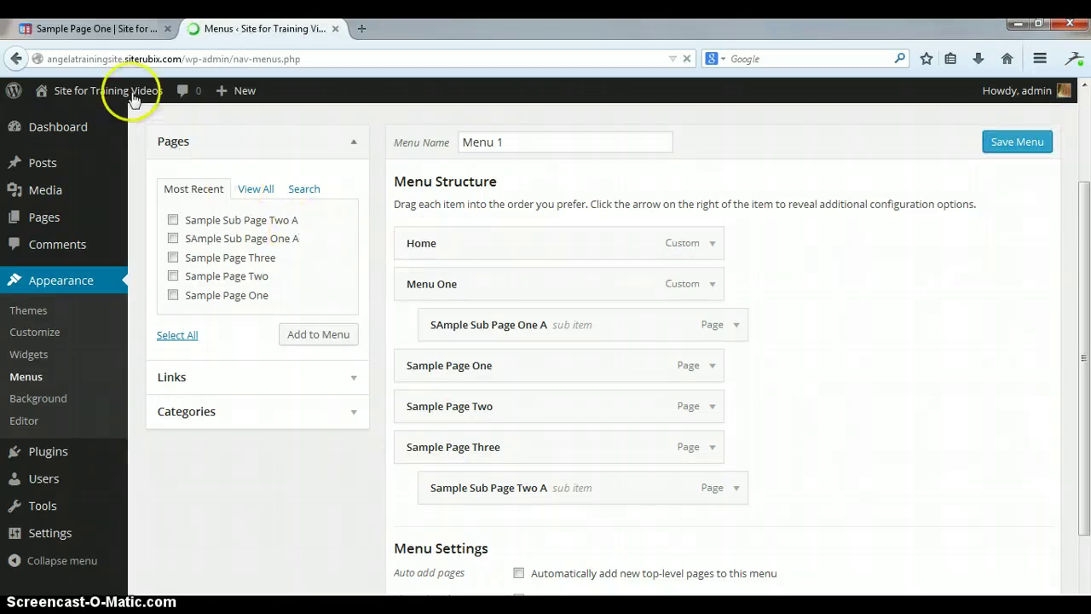
Step: Reload the live site and check the header menu for the sub item under Sample Page Three
click(93, 32)
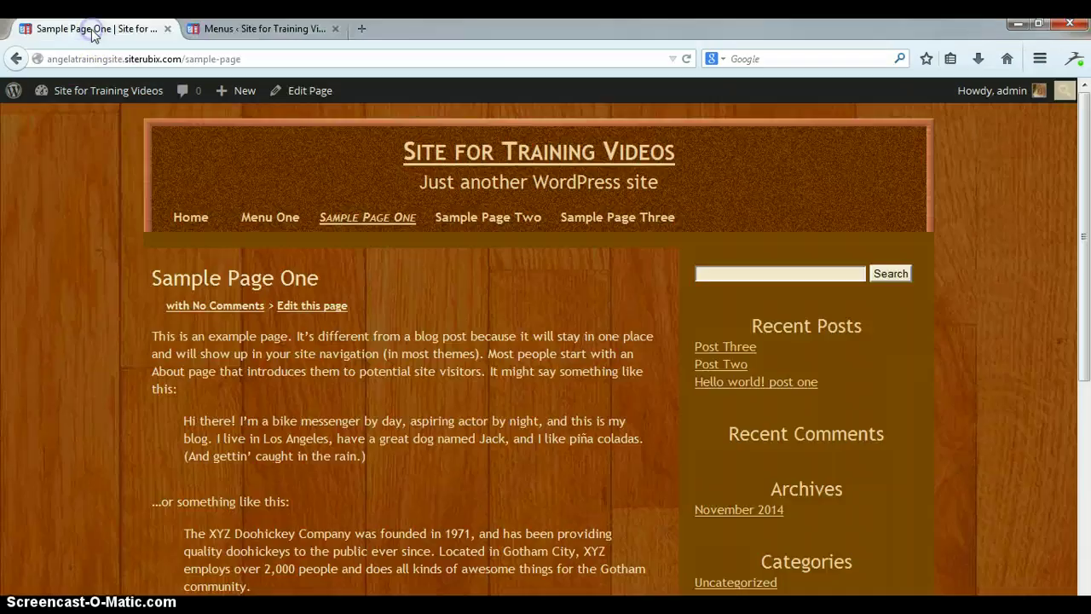
click(687, 59)
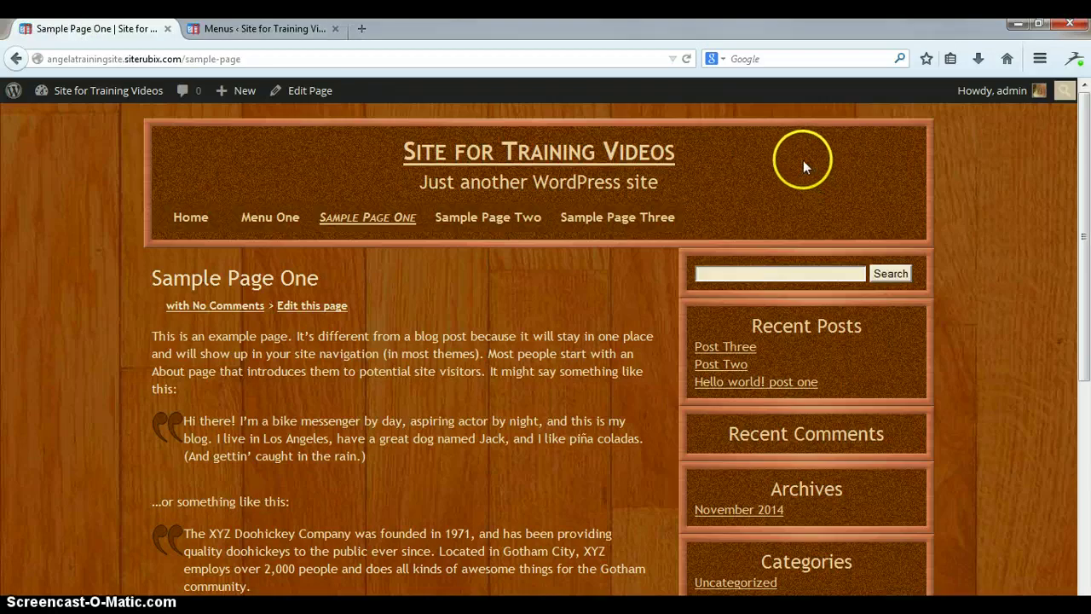
click(686, 59)
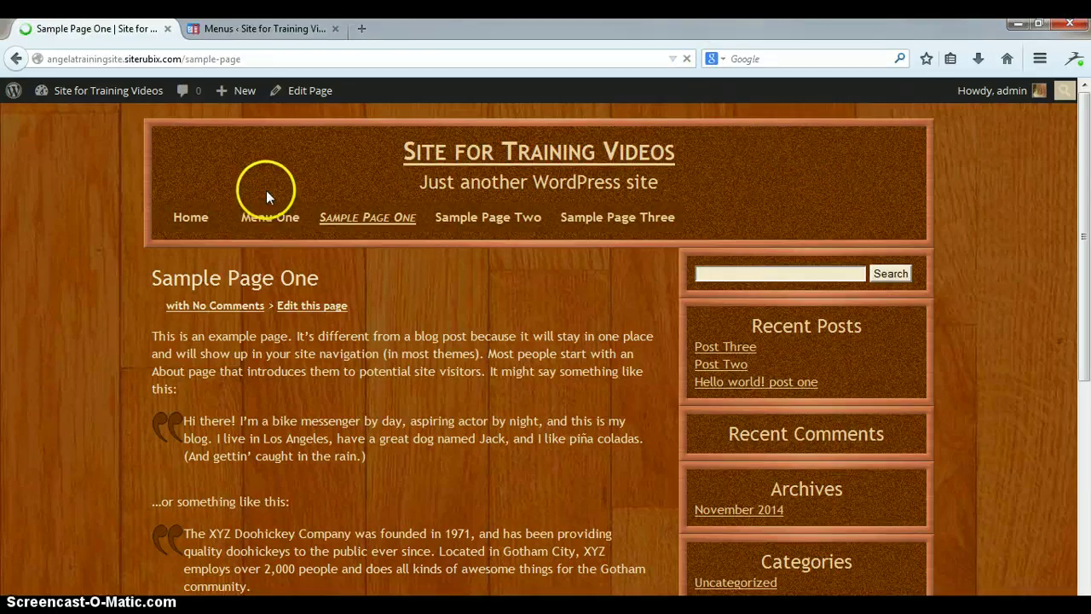
mouse_move(625, 223)
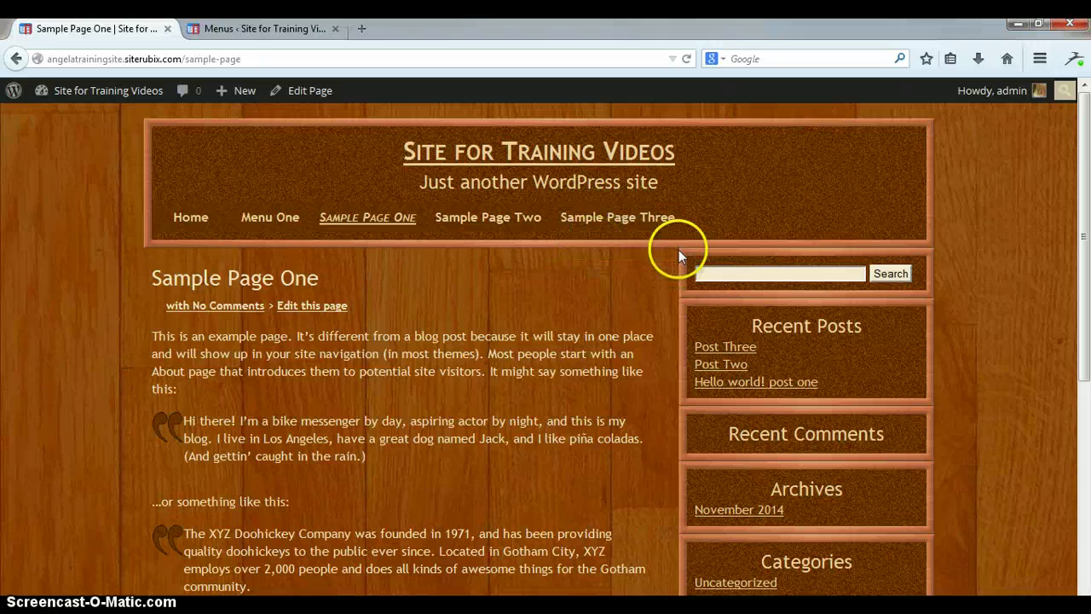
Step: Reveal the submenu of Menu One on the live site and open SAmple Sub Page One A from it
click(252, 222)
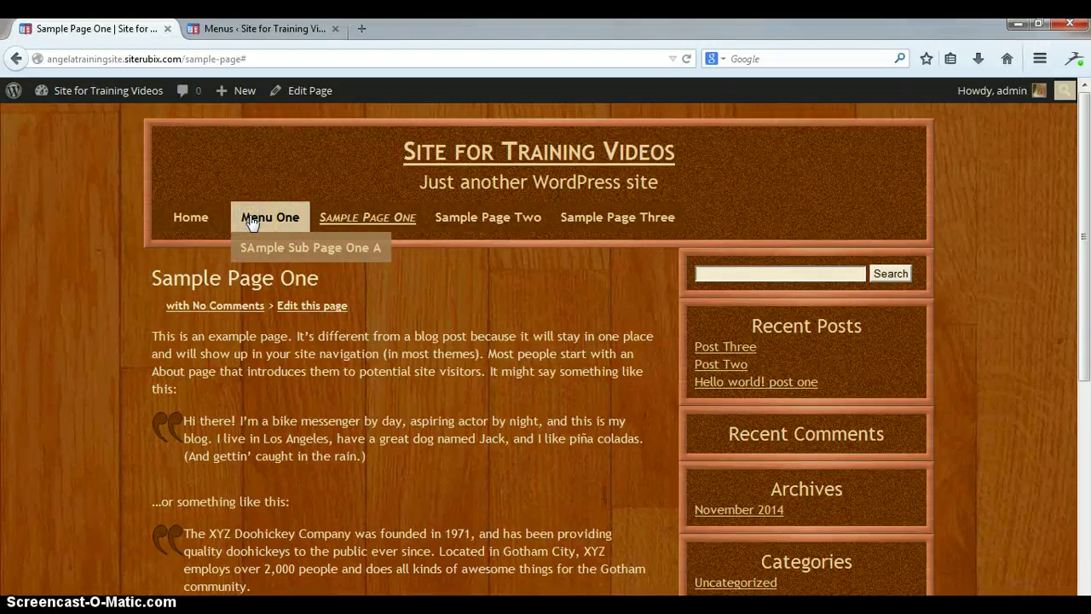
click(312, 247)
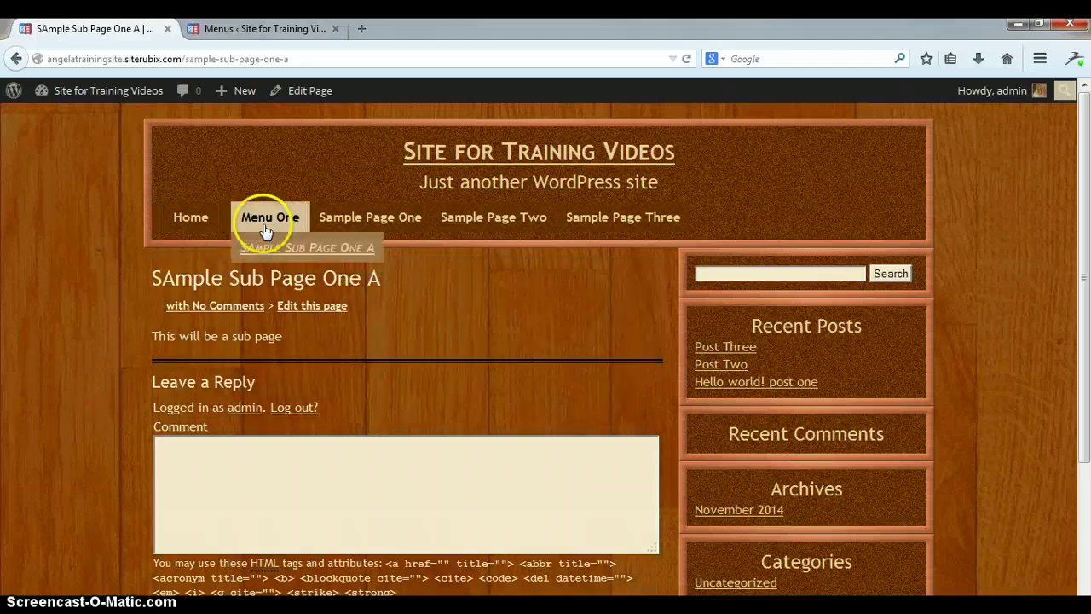
click(322, 248)
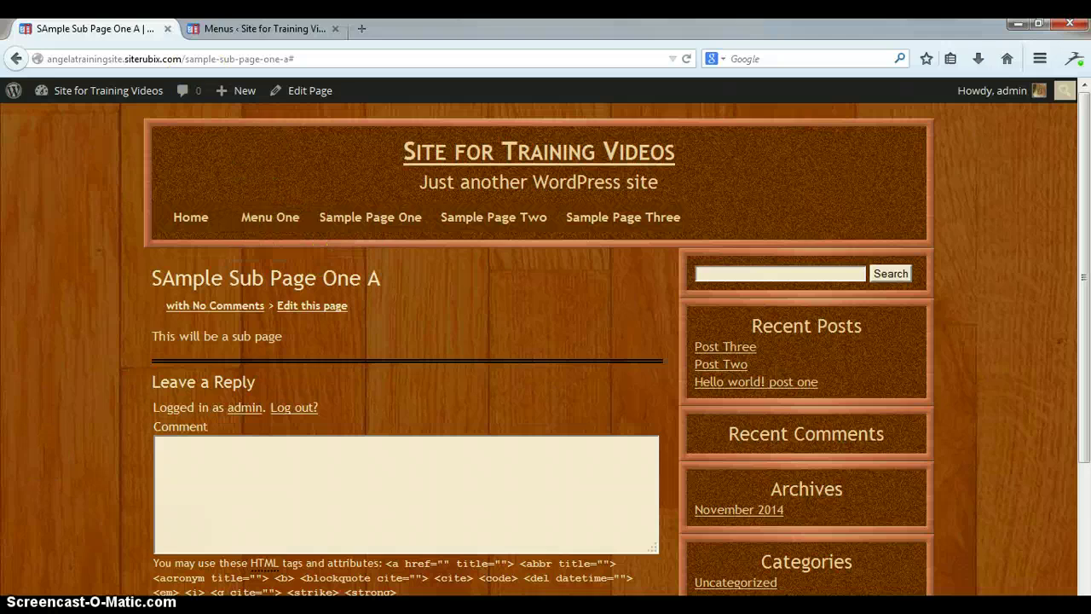
mouse_move(102, 91)
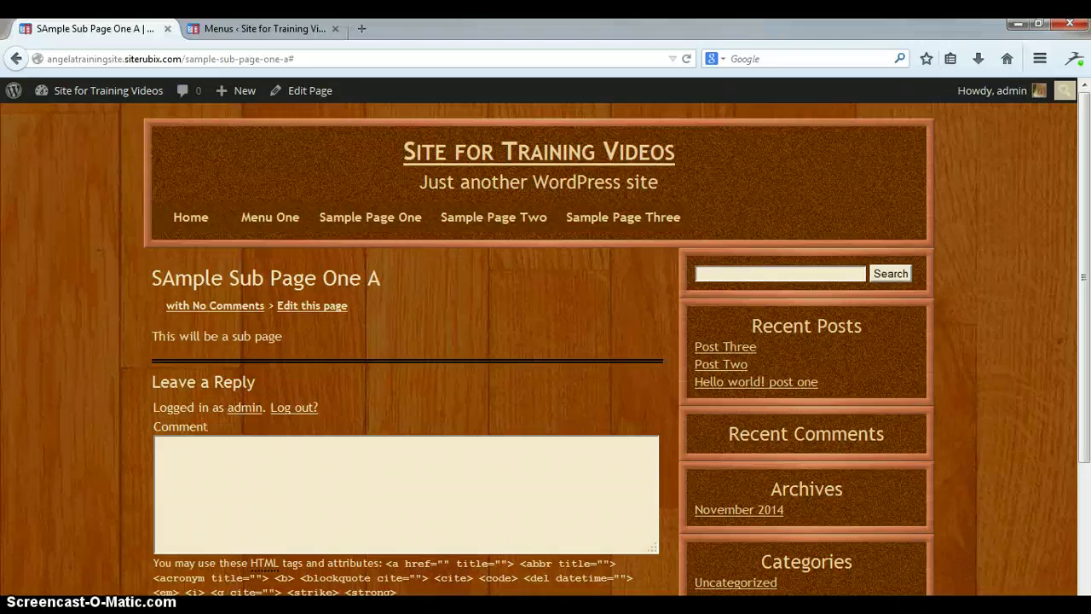